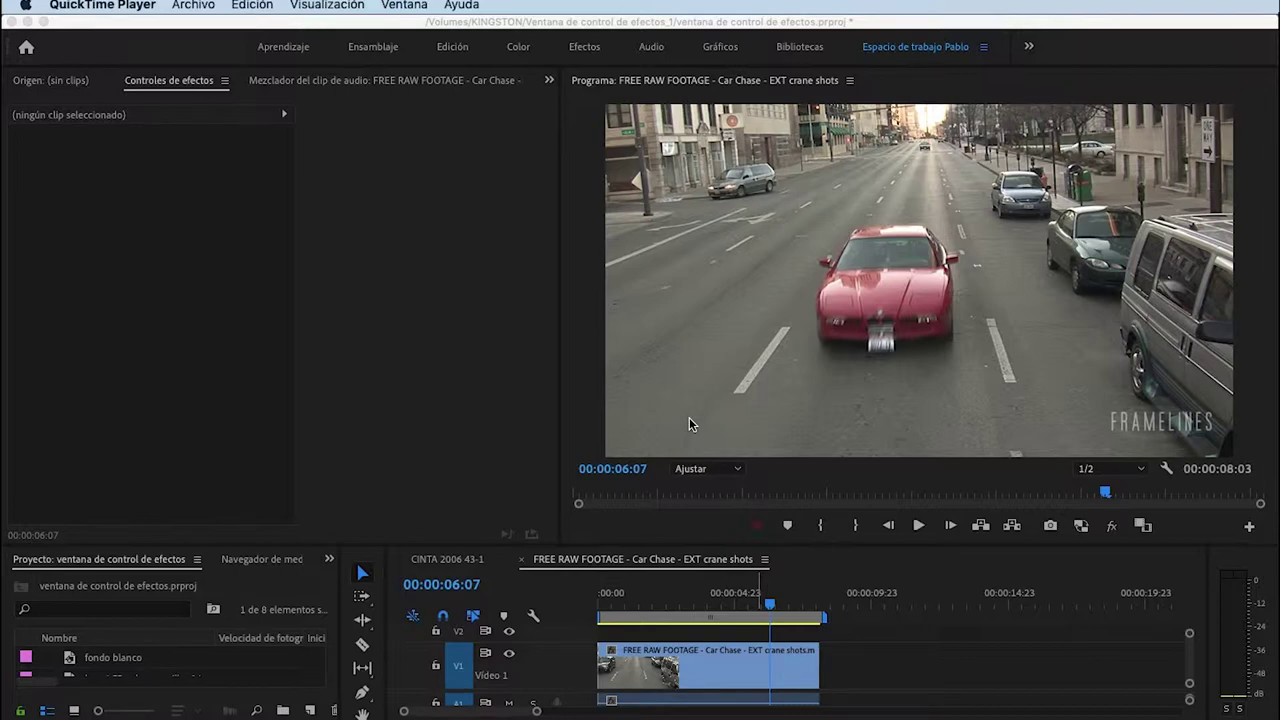
- Bring Premiere Pro to the front with the Car Chase crane-shots sequence showing
{"action": "left_click", "coordinate": [729, 661]}
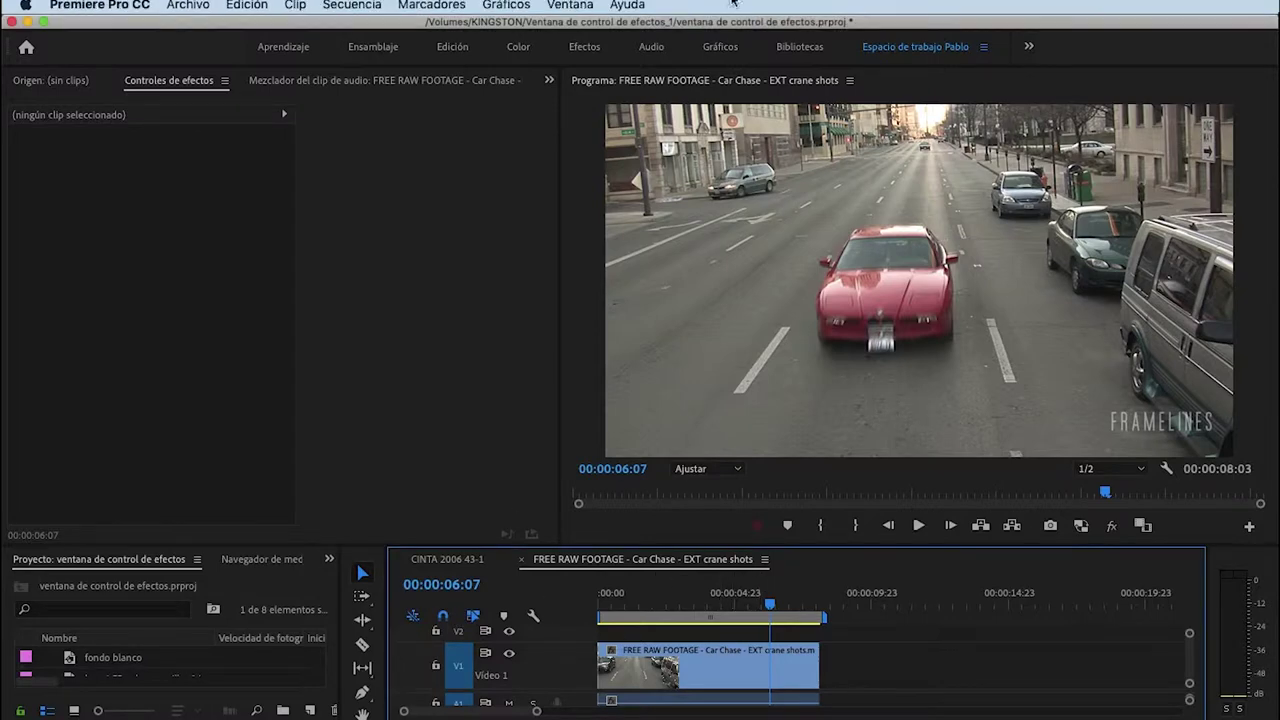
- Select the car chase clip, expand its Opacidad settings, and set the playhead to 00:00:06:00
{"action": "left_click", "coordinate": [814, 680]}
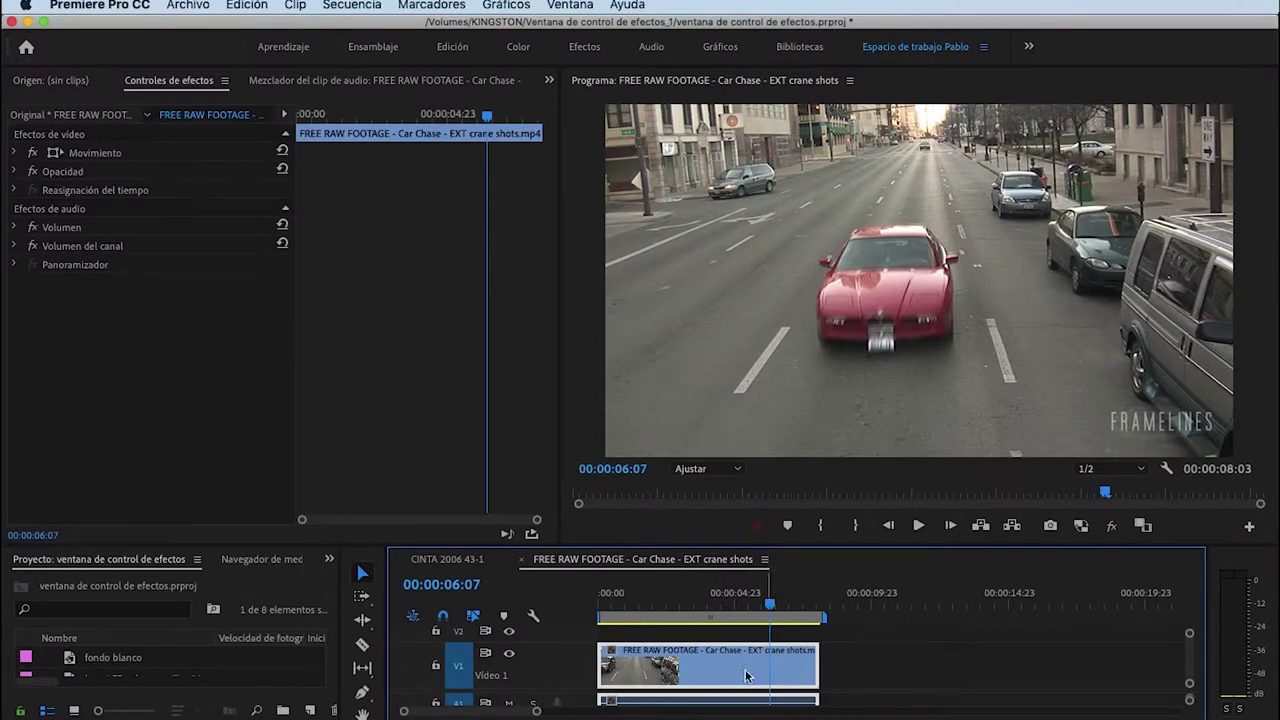
{"action": "left_click", "coordinate": [13, 172]}
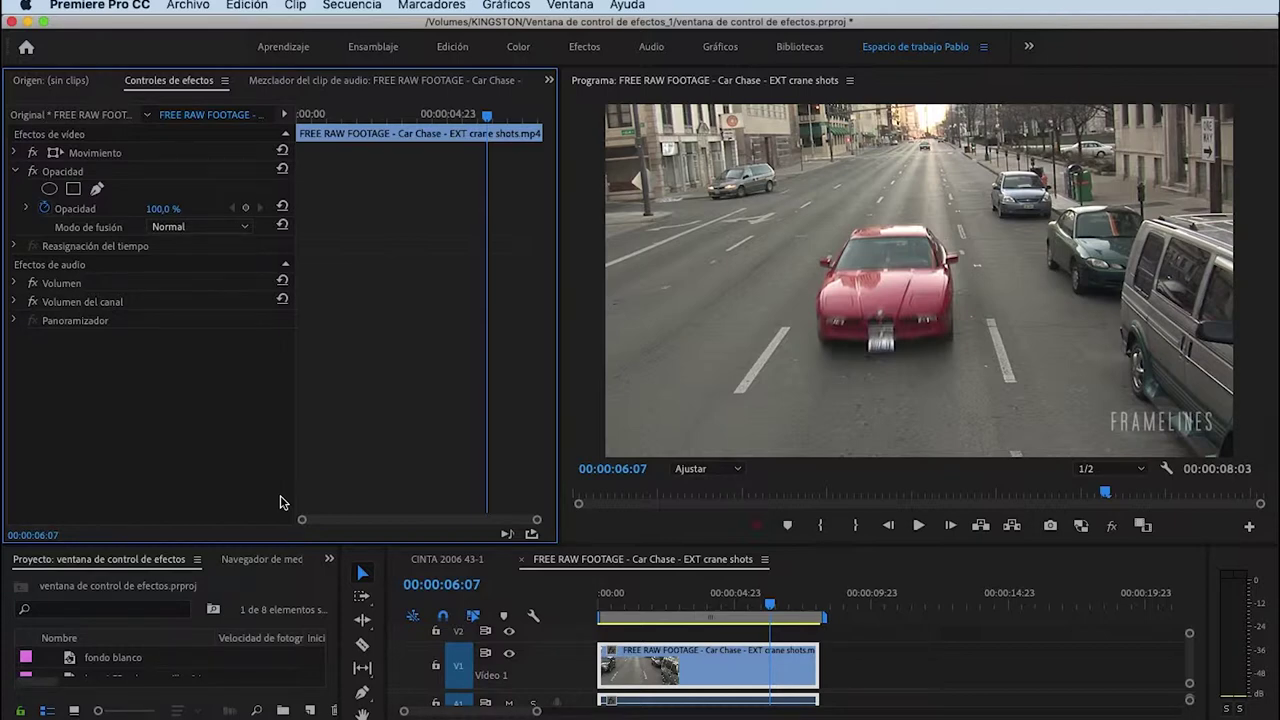
{"action": "left_click", "coordinate": [13, 153]}
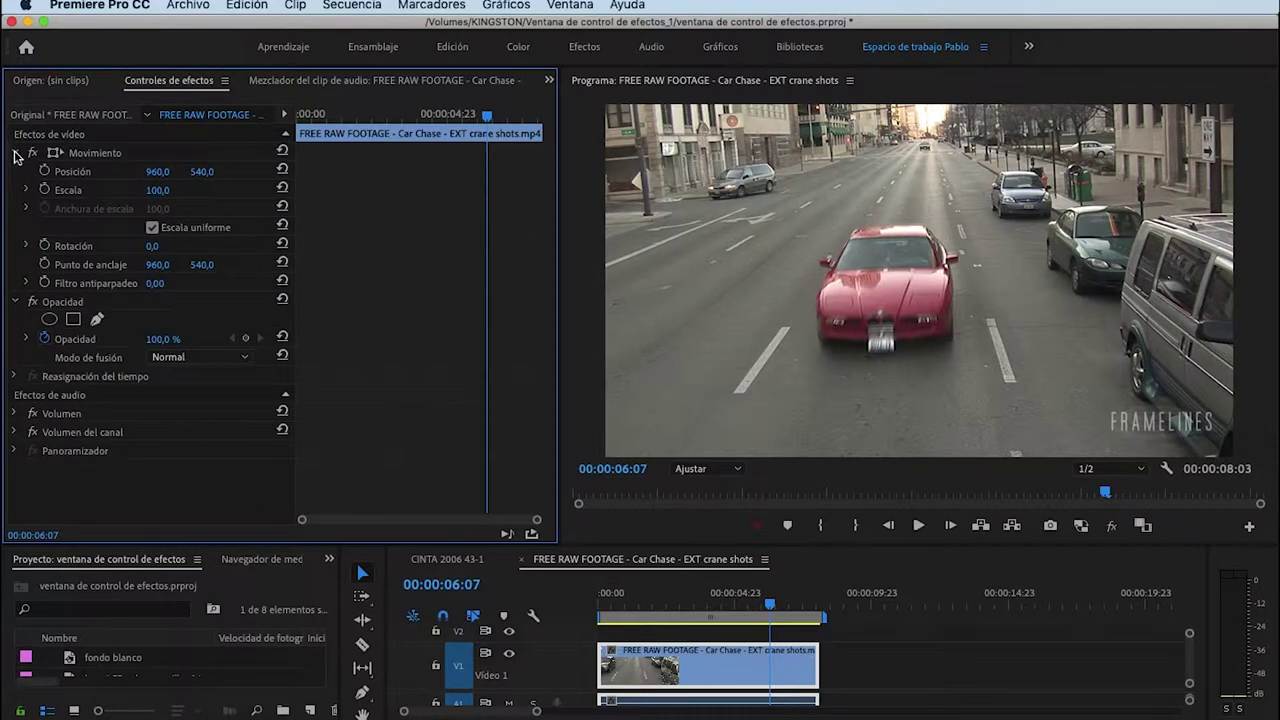
{"action": "left_click", "coordinate": [14, 153]}
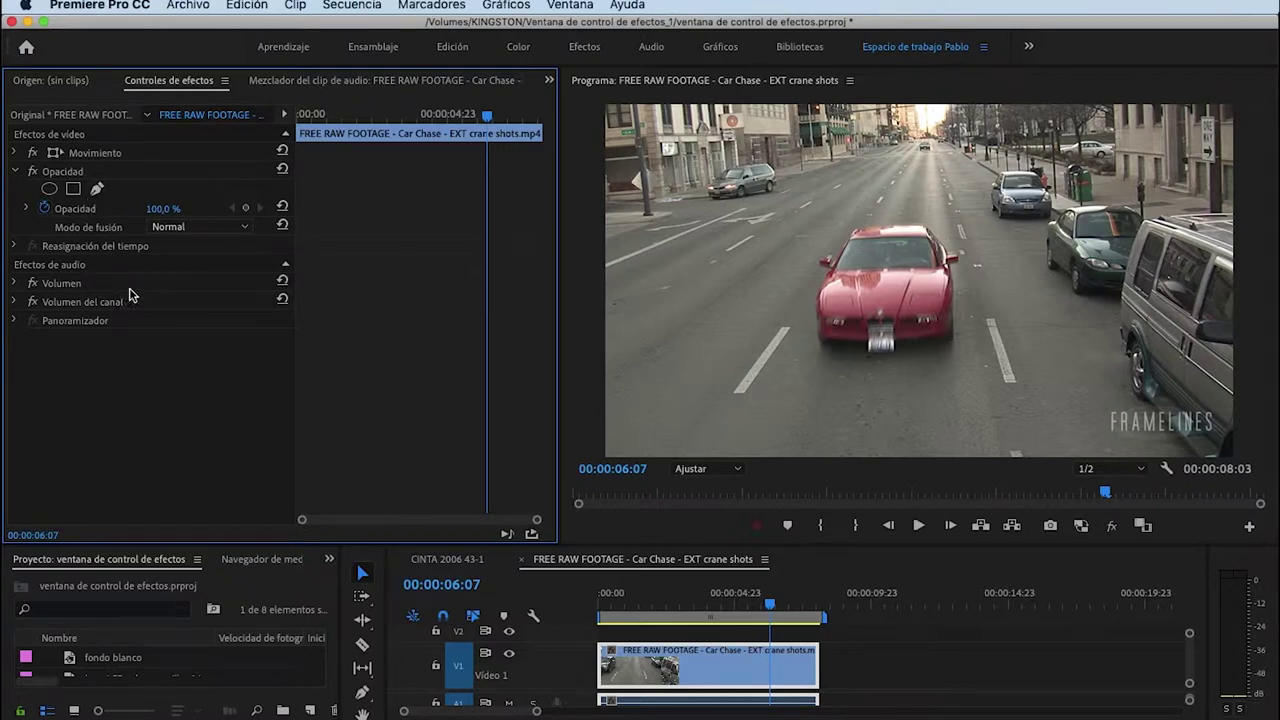
{"action": "left_click_drag", "start_coordinate": [770, 605], "coordinate": [763, 607]}
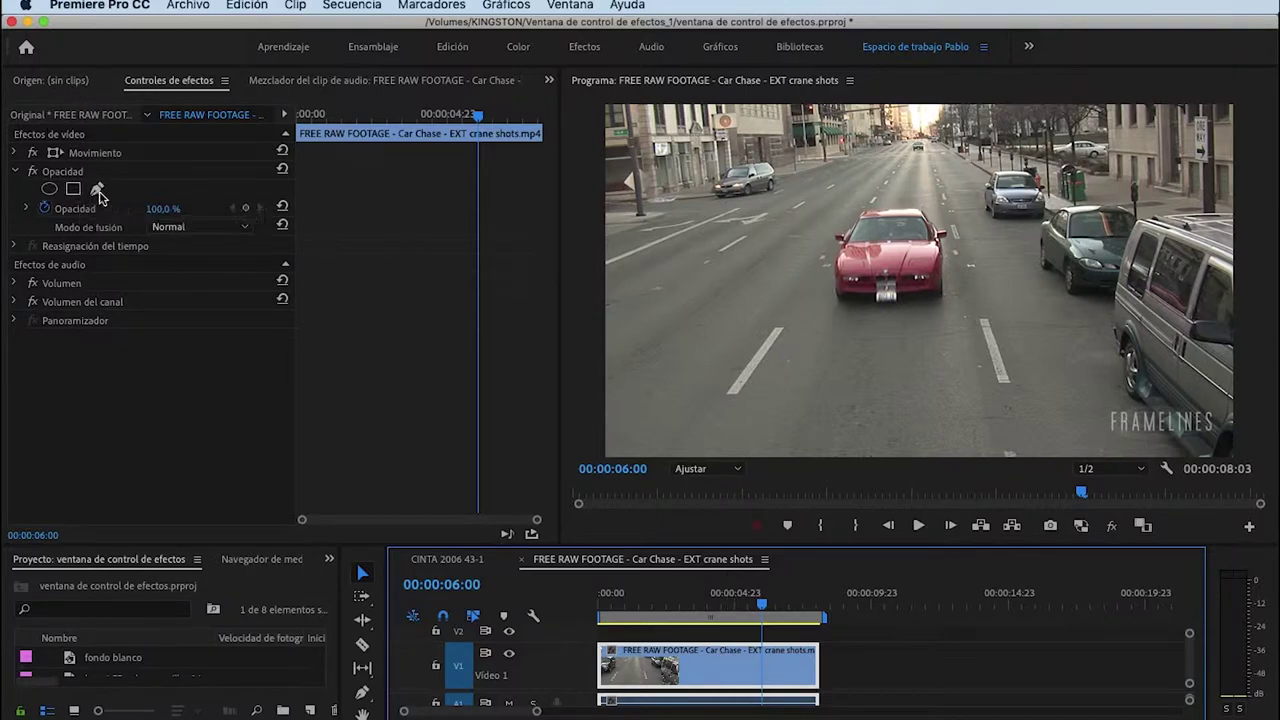
{"action": "left_click", "coordinate": [49, 188]}
{"action": "mouse_move", "coordinate": [972, 272]}
{"action": "left_mouse_down"}
{"action": "mouse_move", "coordinate": [929, 277]}
{"action": "mouse_move", "coordinate": [935, 201]}
{"action": "left_mouse_up"}
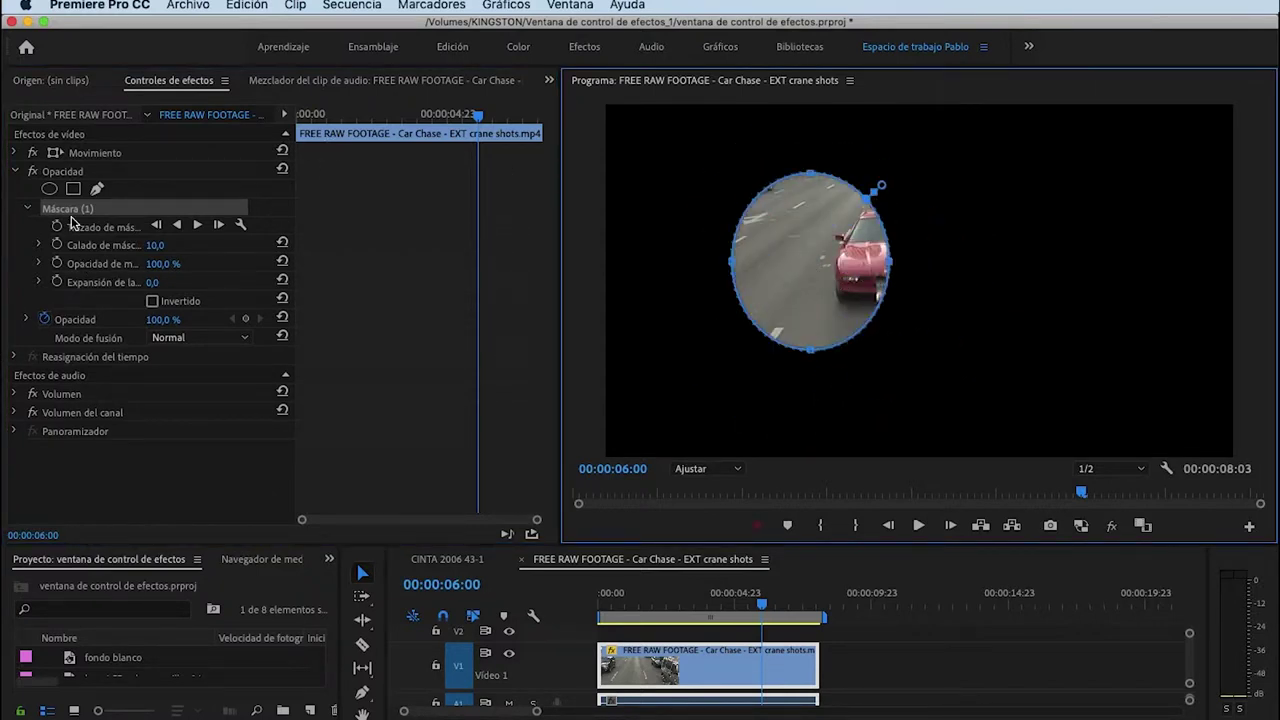
{"action": "key", "text": "Delete"}
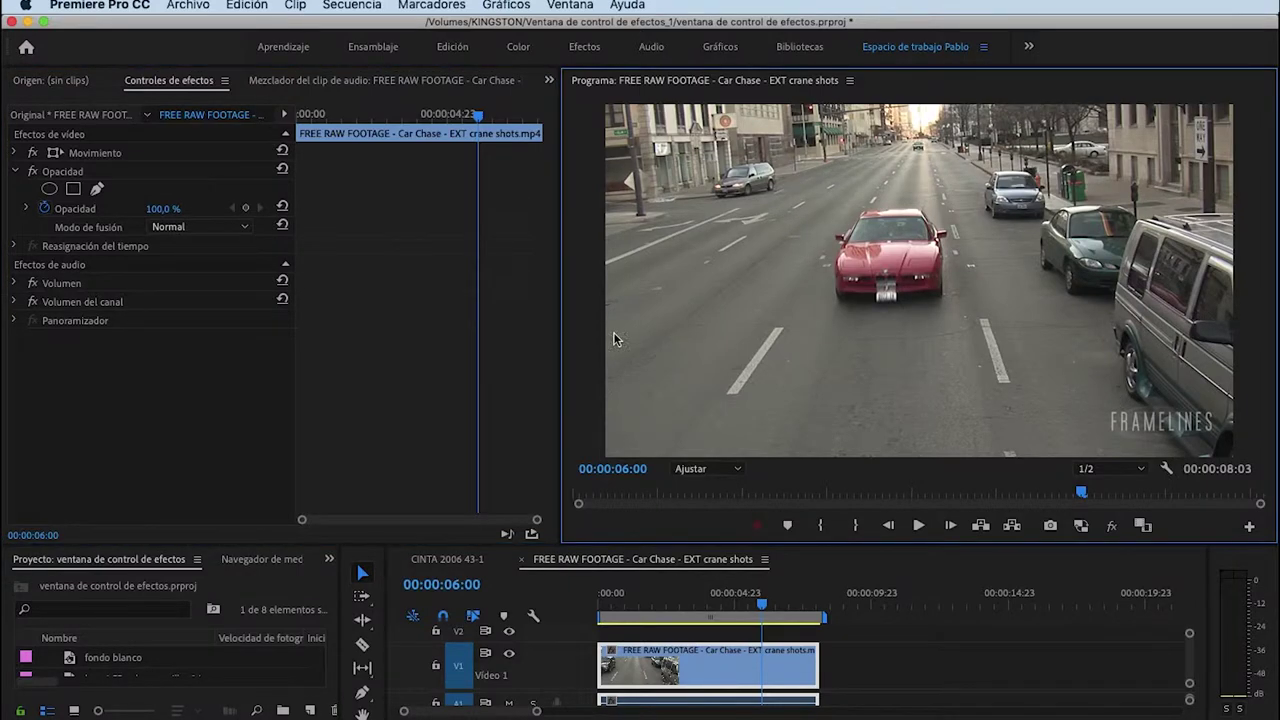
- Draw a closed freeform Opacidad mask around the red car at 00:00:06:00
{"action": "left_click", "coordinate": [98, 190]}
{"action": "left_click", "coordinate": [751, 175]}
{"action": "left_click", "coordinate": [770, 330]}
{"action": "left_click", "coordinate": [930, 403]}
{"action": "left_click", "coordinate": [1029, 365]}
{"action": "left_click", "coordinate": [1042, 291]}
{"action": "left_click", "coordinate": [1021, 222]}
{"action": "left_click", "coordinate": [988, 160]}
{"action": "left_click", "coordinate": [927, 166]}
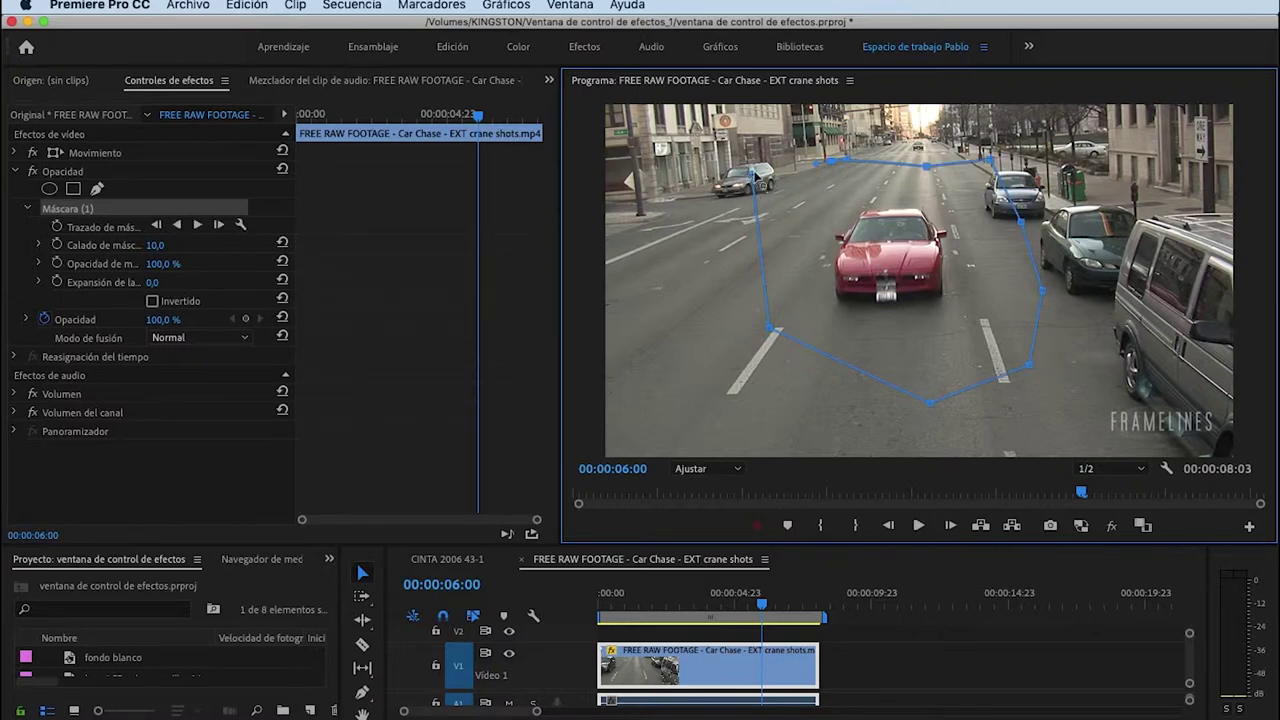
{"action": "left_click", "coordinate": [751, 175]}
- Set a Trazado de máscara keyframe on the mask path at this frame
{"action": "left_click", "coordinate": [60, 215]}
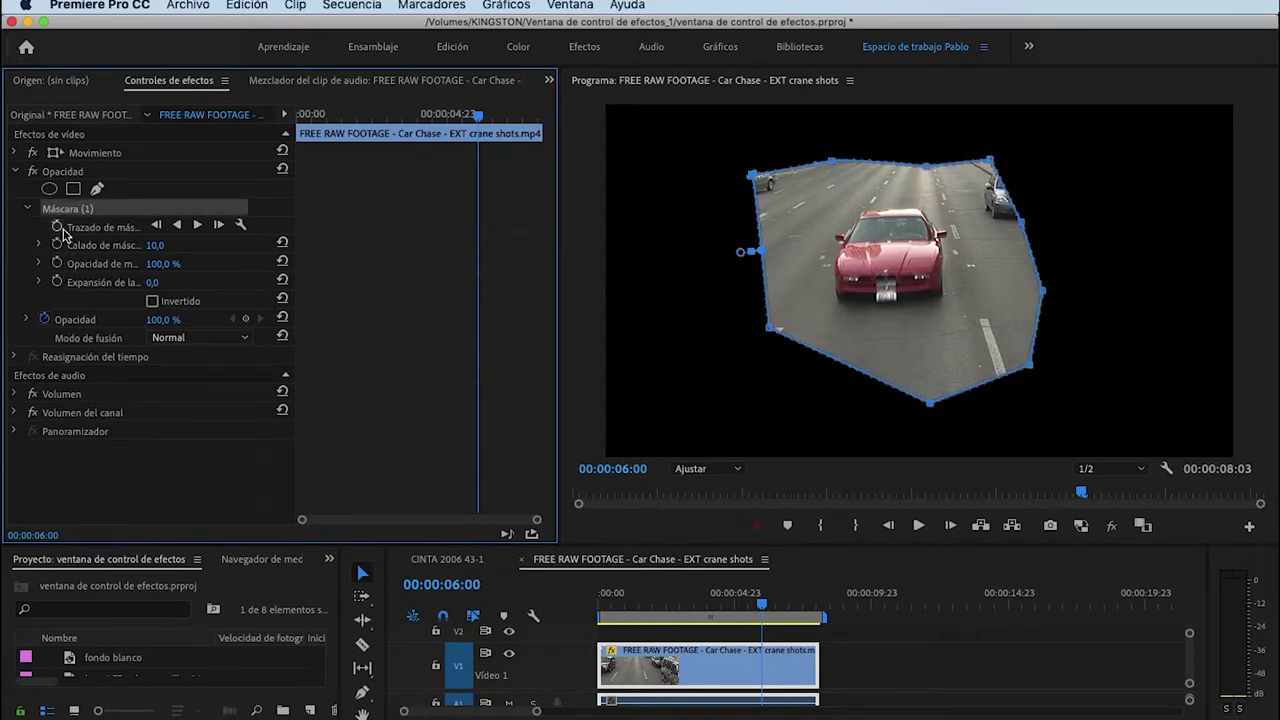
{"action": "left_click", "coordinate": [57, 226]}
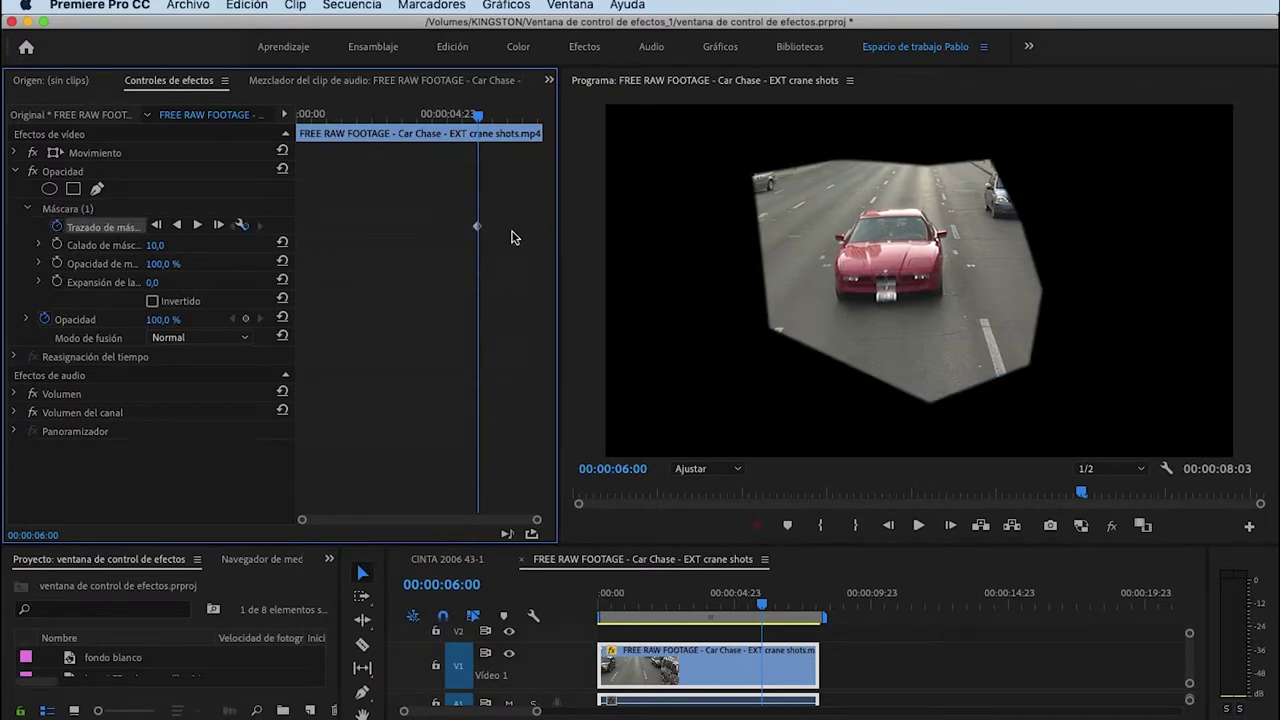
{"action": "left_click", "coordinate": [58, 208]}
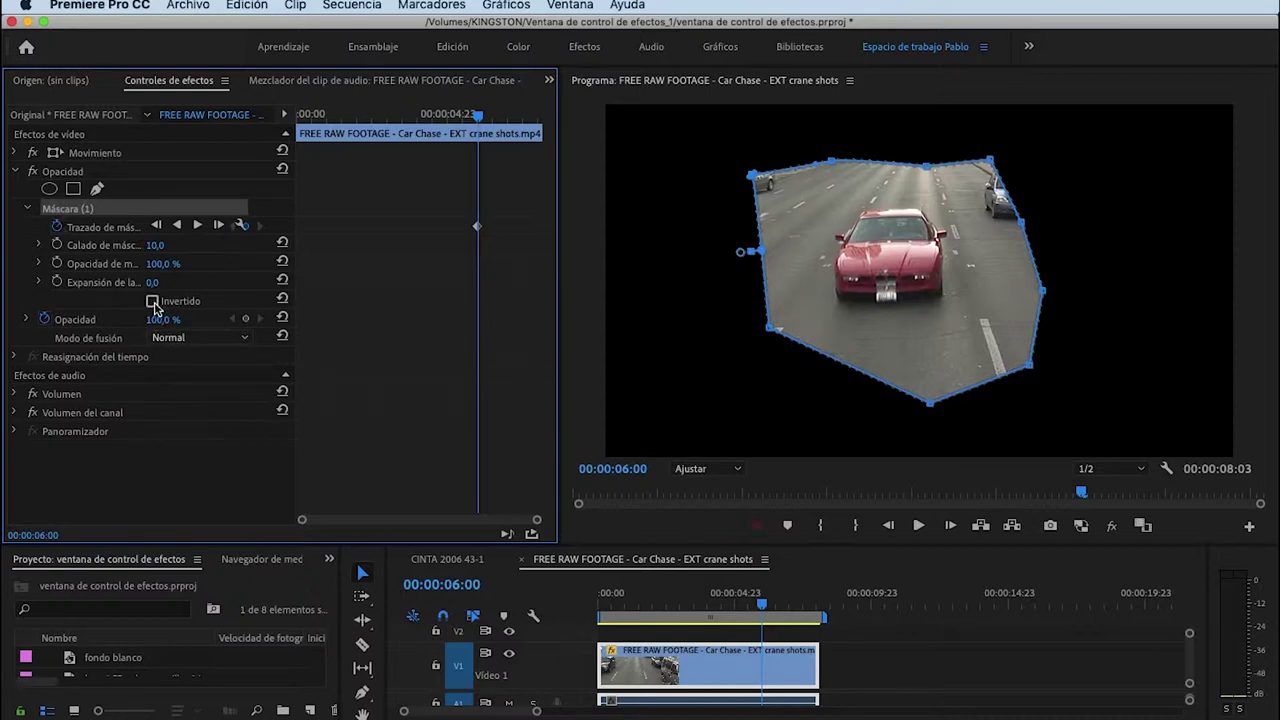
- Try Invertido on and off, leave it off, then delete the car mask
{"action": "left_click", "coordinate": [153, 301]}
{"action": "left_click", "coordinate": [153, 301]}
{"action": "left_click", "coordinate": [153, 301]}
{"action": "left_click", "coordinate": [153, 301]}
{"action": "left_click", "coordinate": [153, 301]}
{"action": "left_click", "coordinate": [153, 301]}
{"action": "left_click", "coordinate": [153, 301]}
{"action": "left_click", "coordinate": [153, 301]}
{"action": "left_click", "coordinate": [71, 211]}
{"action": "key", "text": "Delete"}
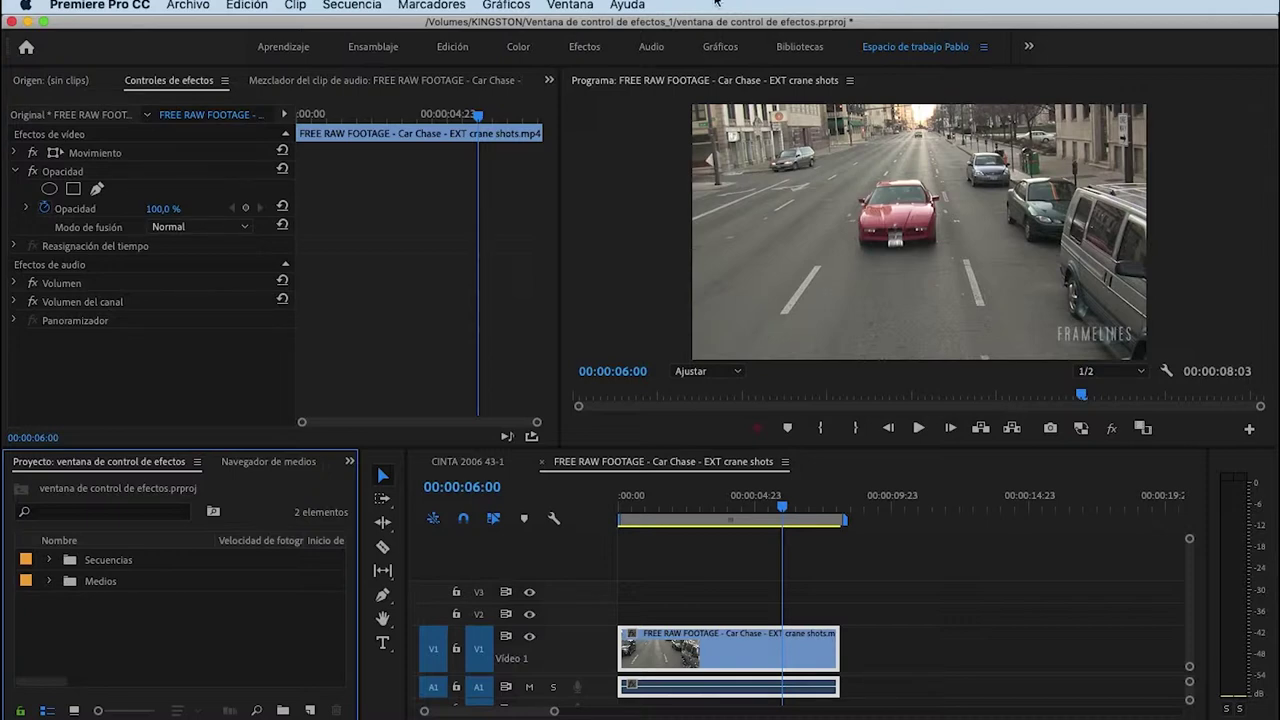
- Look through the Color and Editing workspaces' hidden panels, then return to the personal workspace
{"action": "left_click", "coordinate": [522, 47]}
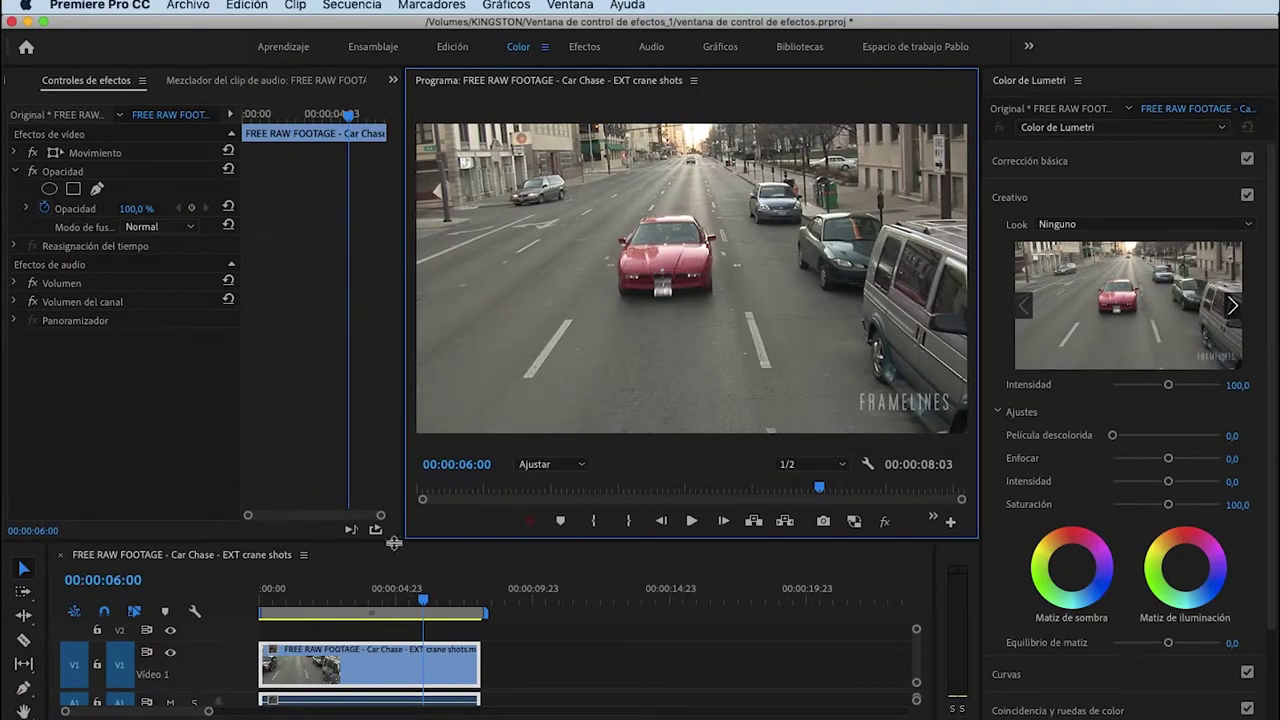
{"action": "left_click", "coordinate": [393, 80]}
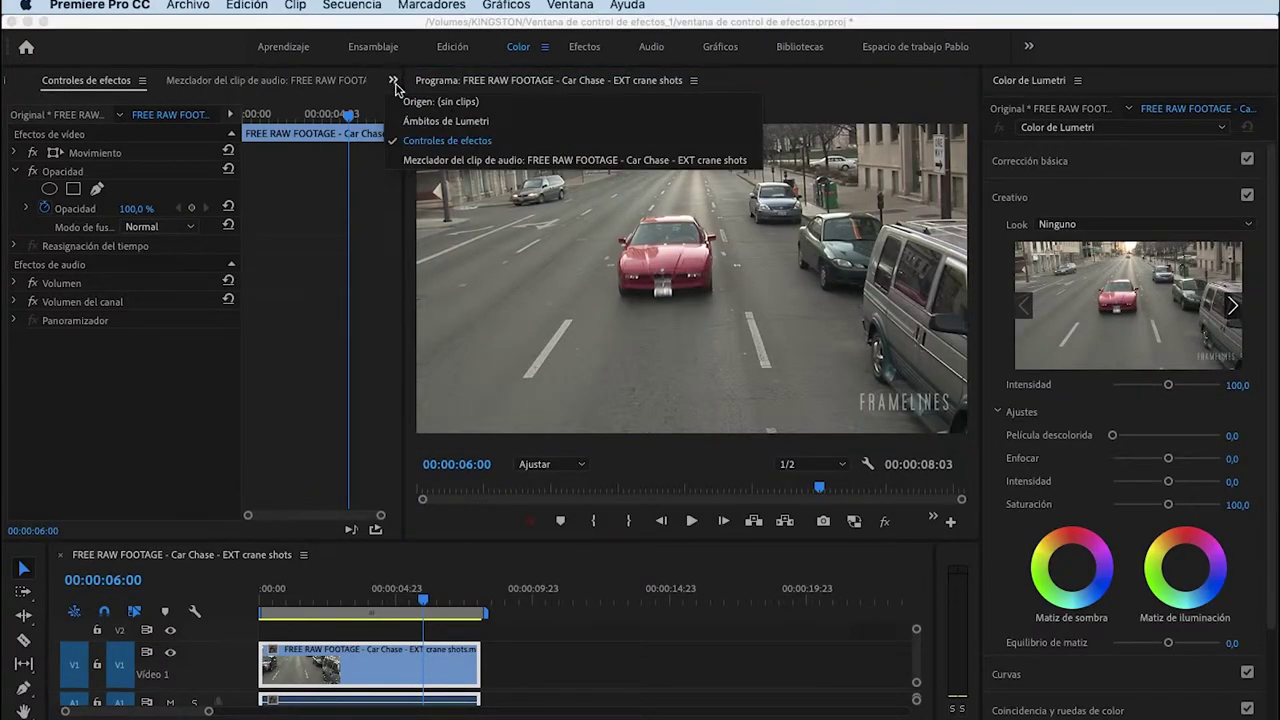
{"action": "left_click", "coordinate": [227, 482]}
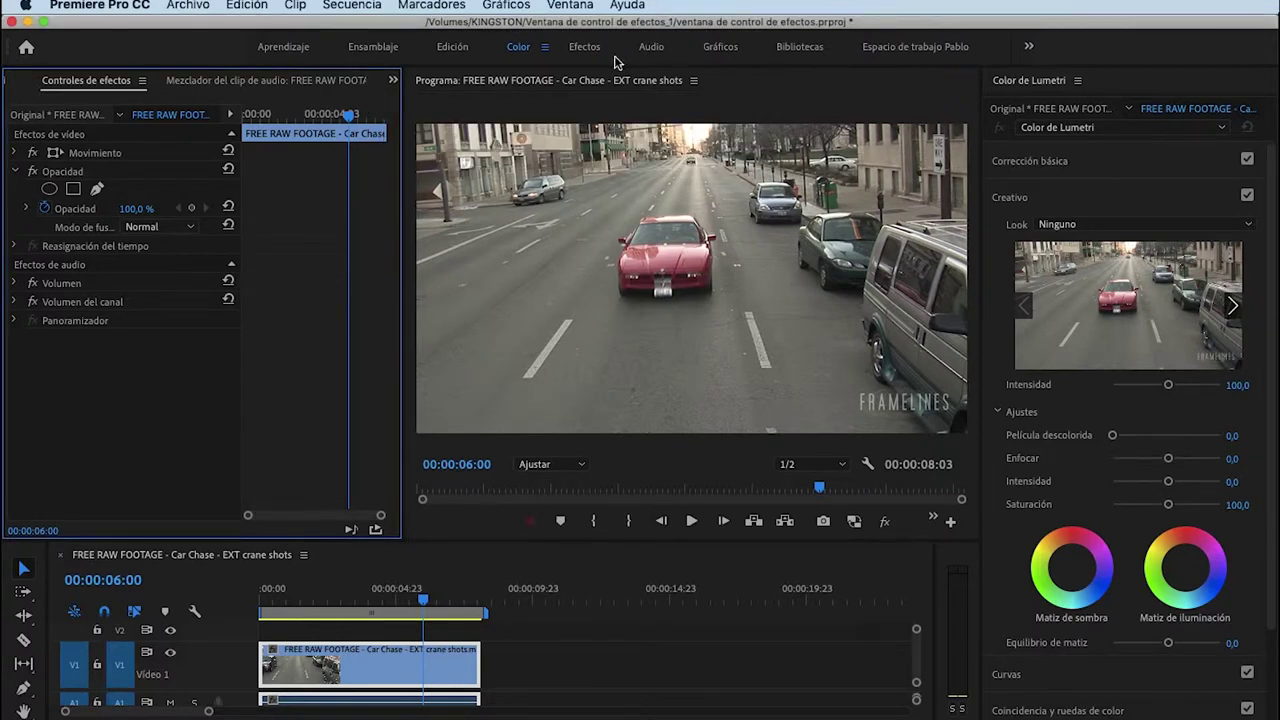
{"action": "left_click", "coordinate": [453, 48]}
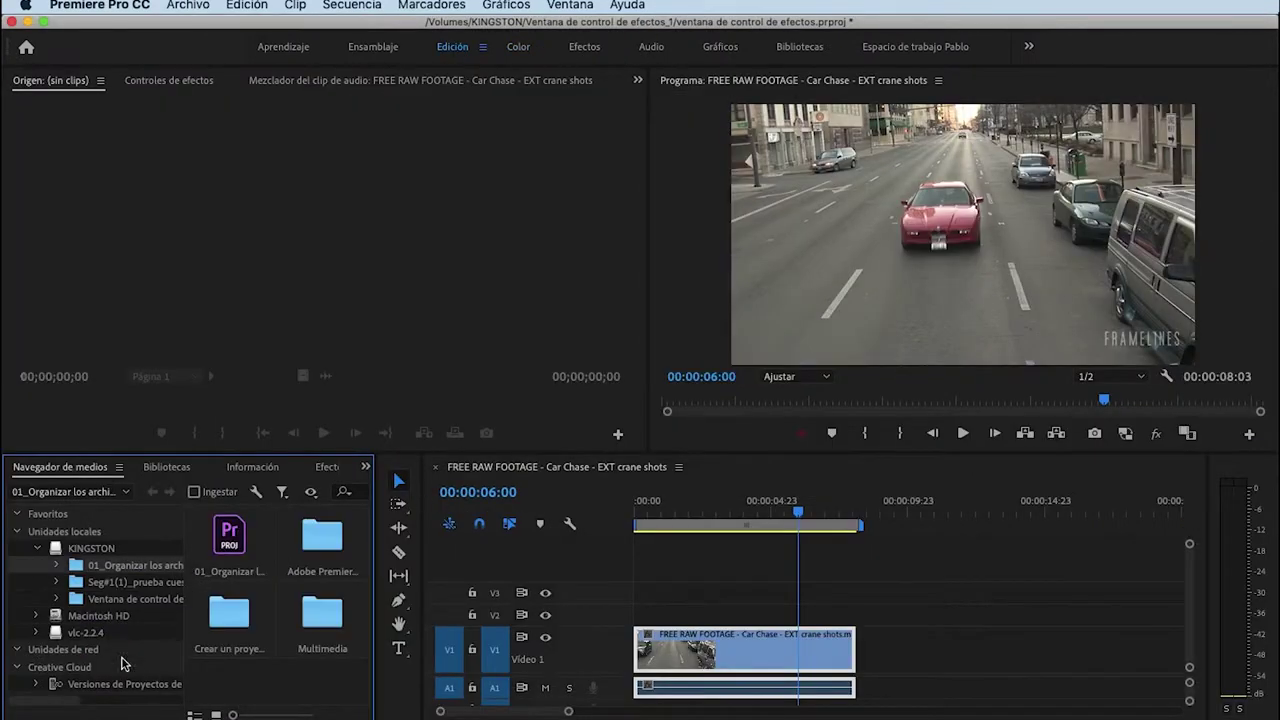
{"action": "left_click", "coordinate": [362, 466]}
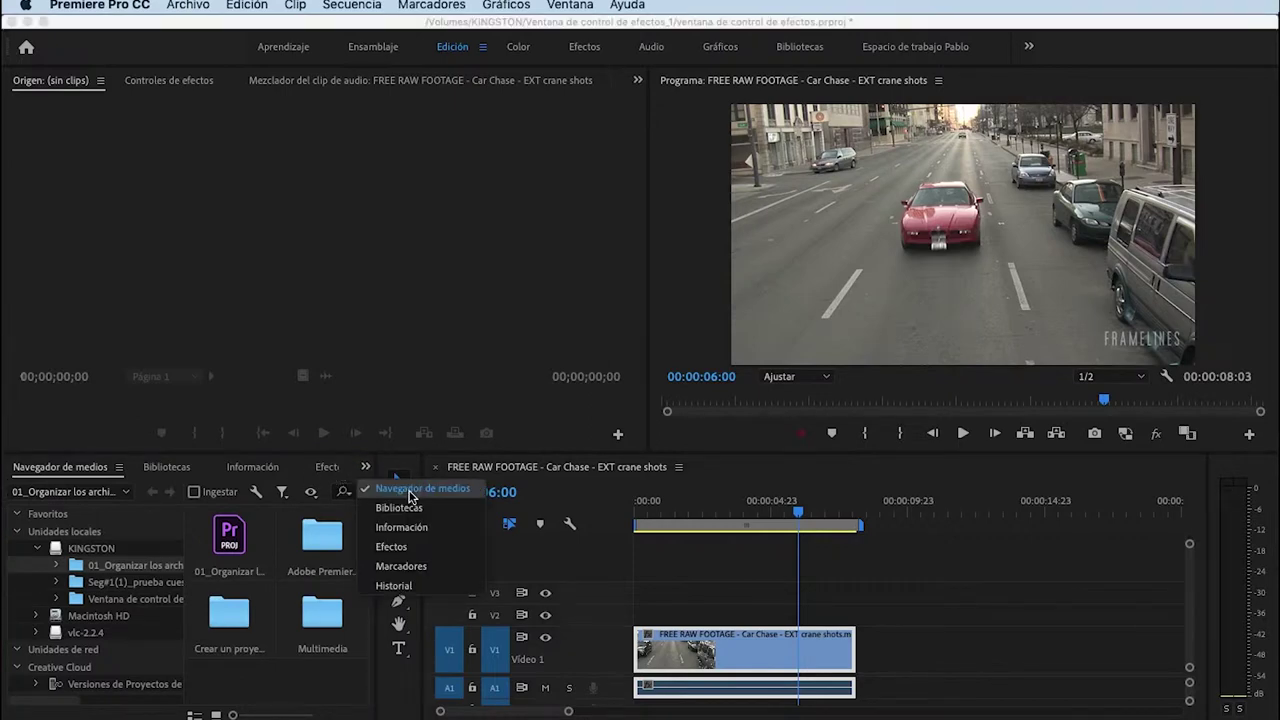
{"action": "left_click", "coordinate": [920, 52]}
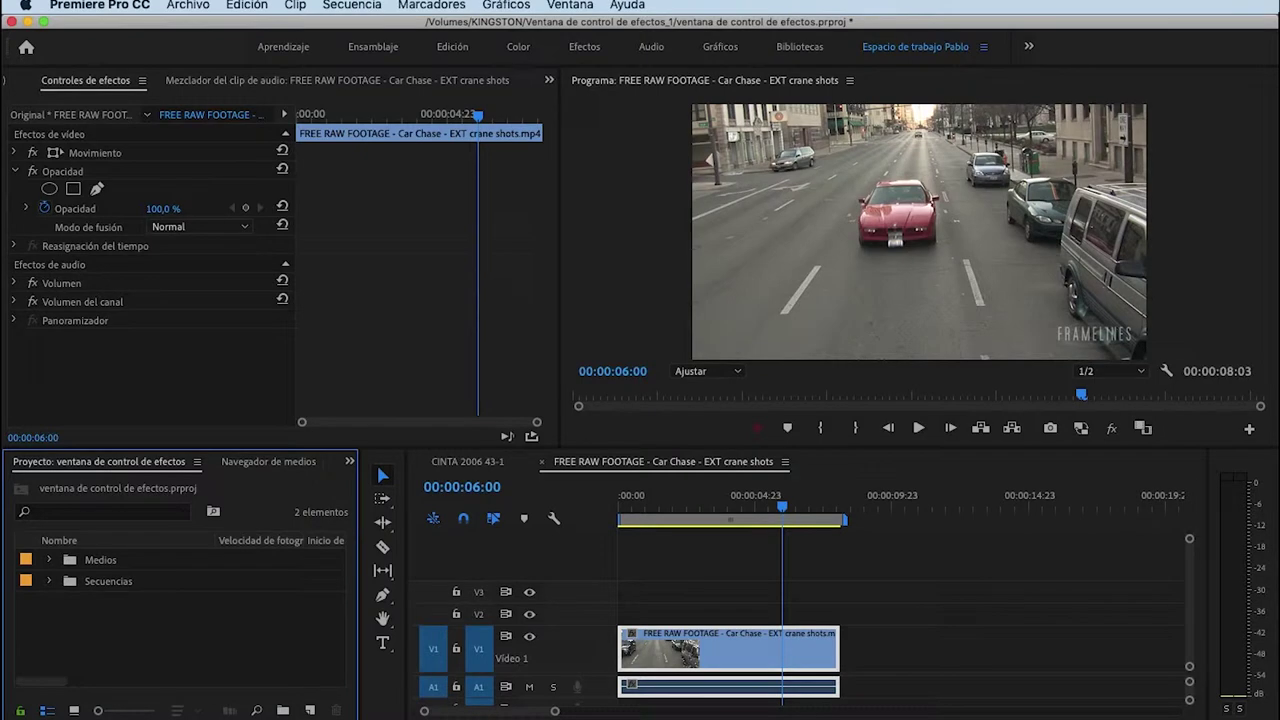
- Recheck the Color workspace's effects panel group, then return to 'Espacio de trabajo Pablo' with Alt+Shift+9
{"action": "left_click", "coordinate": [519, 47]}
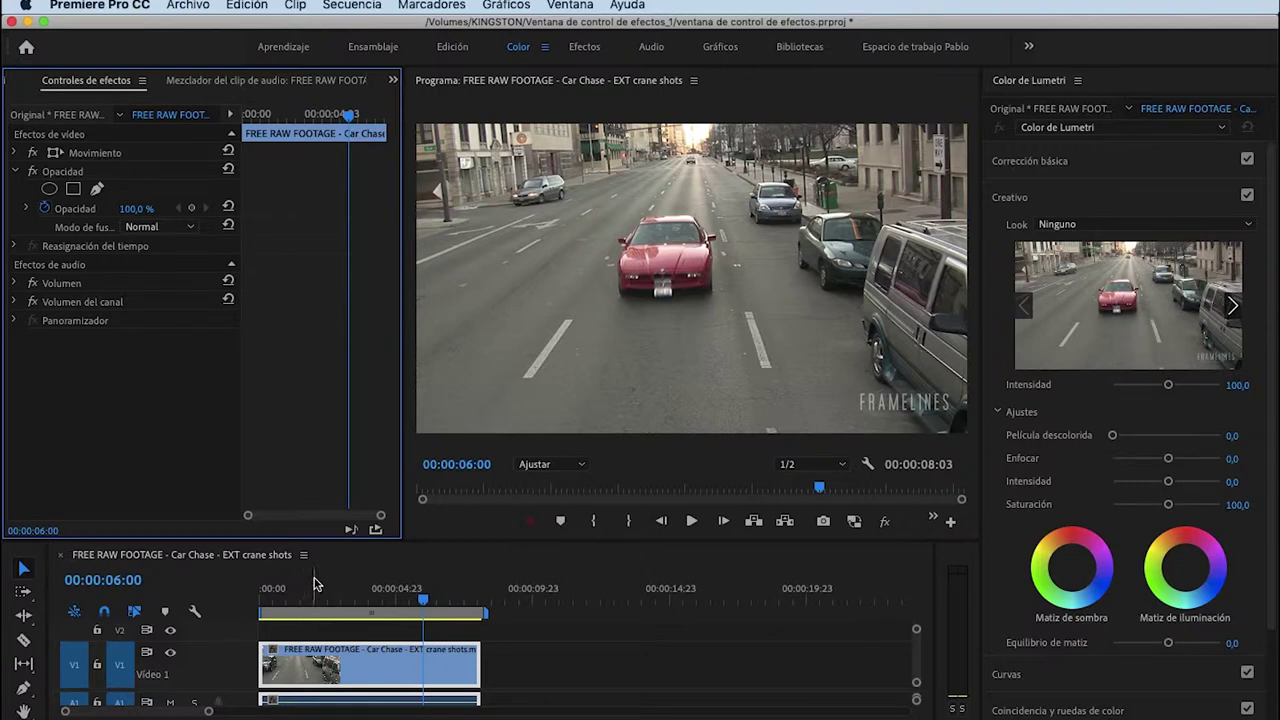
{"action": "left_click", "coordinate": [396, 84]}
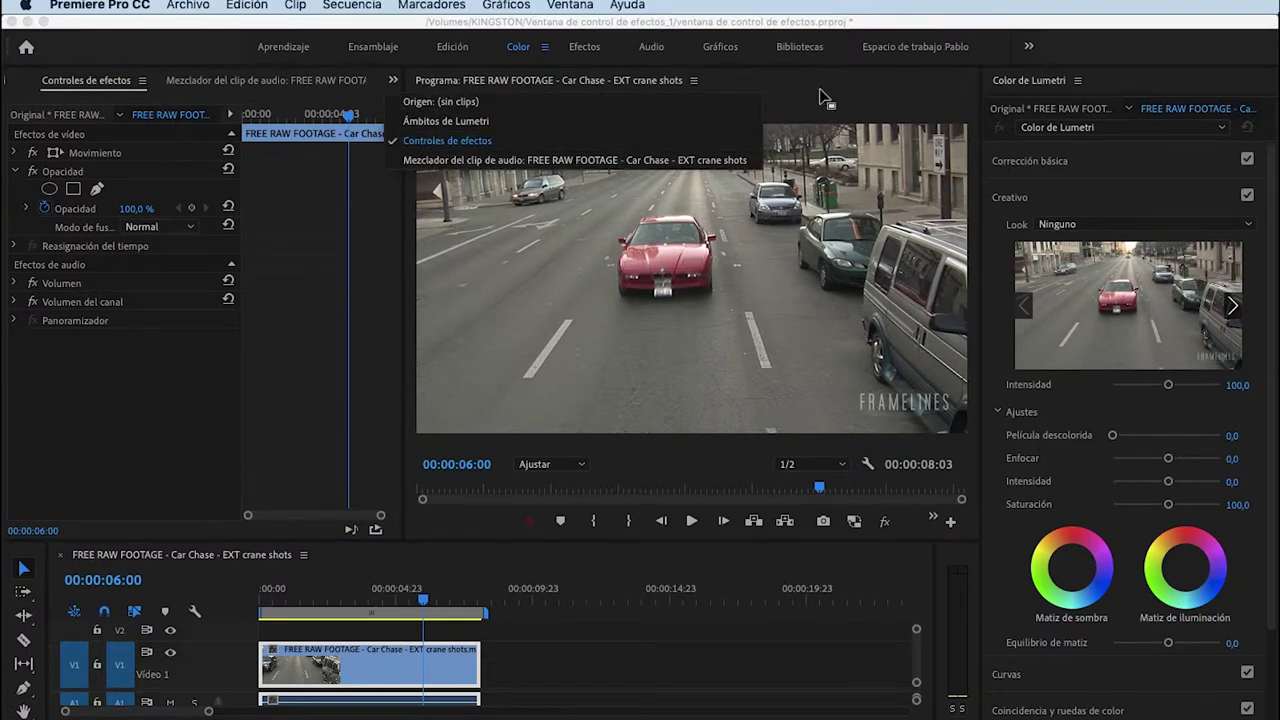
{"action": "left_click", "coordinate": [740, 278]}
{"action": "key", "text": "alt+shift+9"}
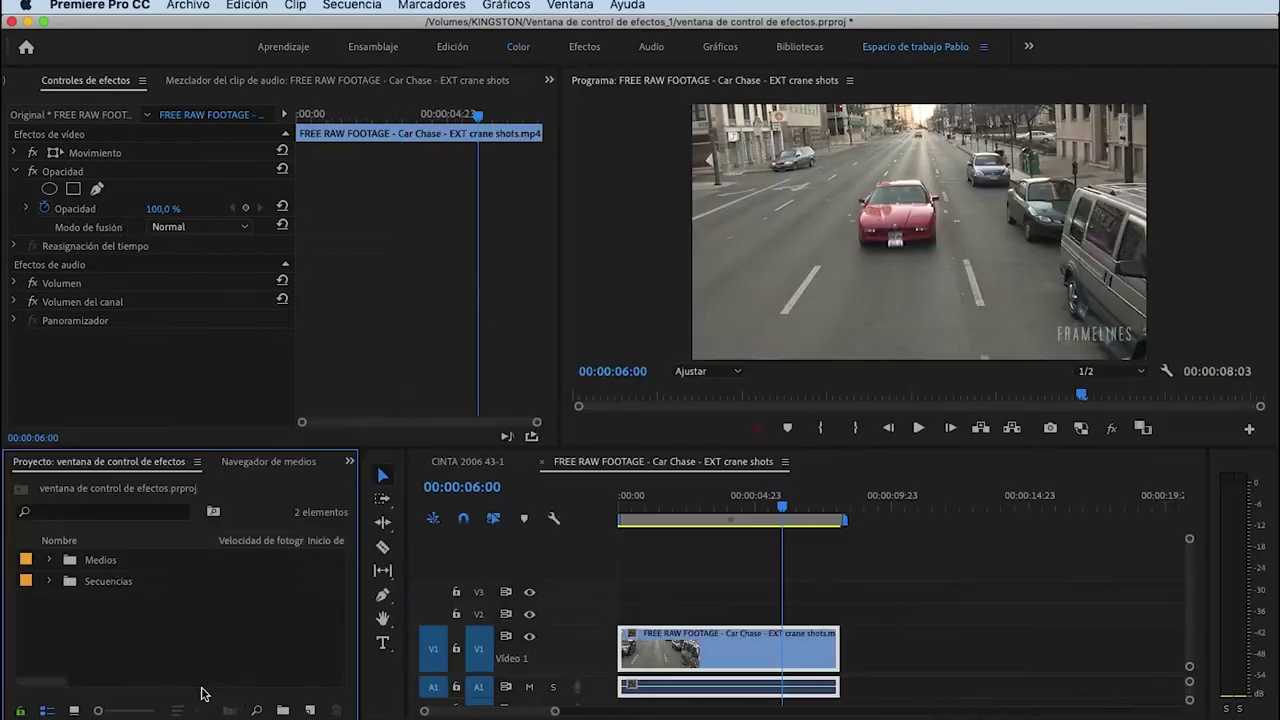
- Create a 1920x1080 adjustment layer and name it 'sustitución de color'
{"action": "left_click", "coordinate": [310, 711]}
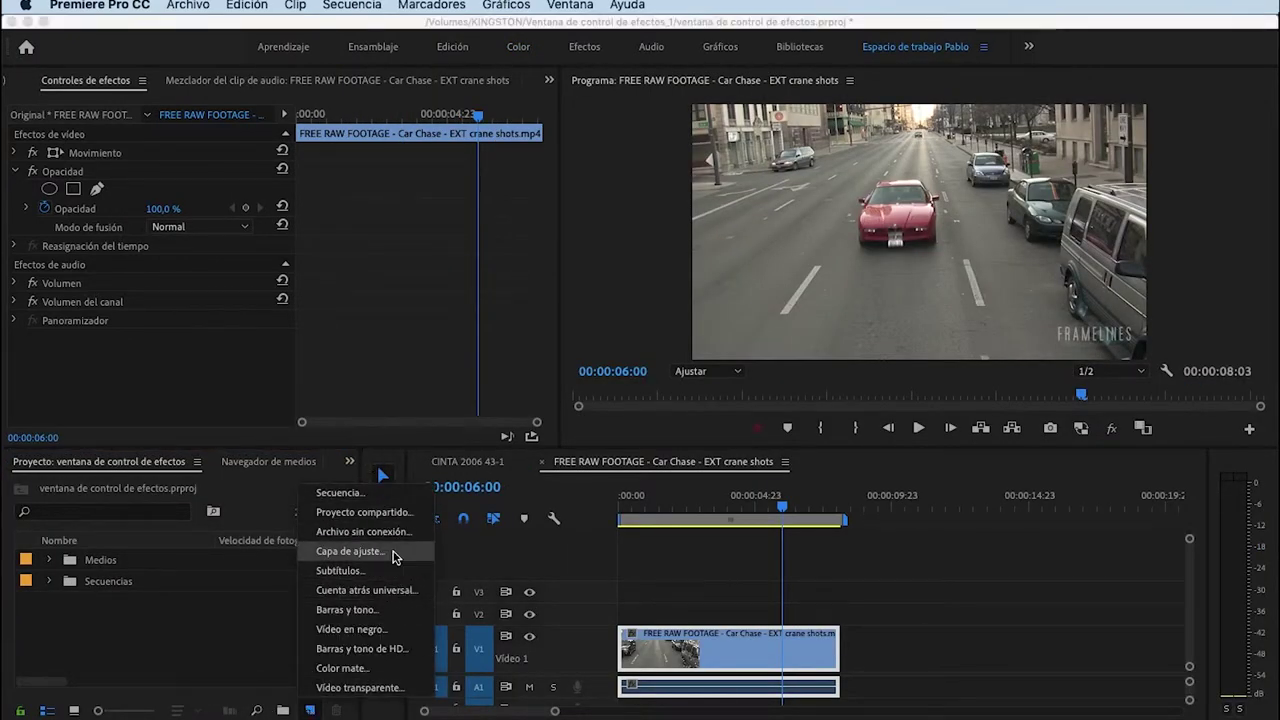
{"action": "left_click", "coordinate": [393, 551]}
{"action": "left_click", "coordinate": [745, 452]}
{"action": "left_click", "coordinate": [132, 558]}
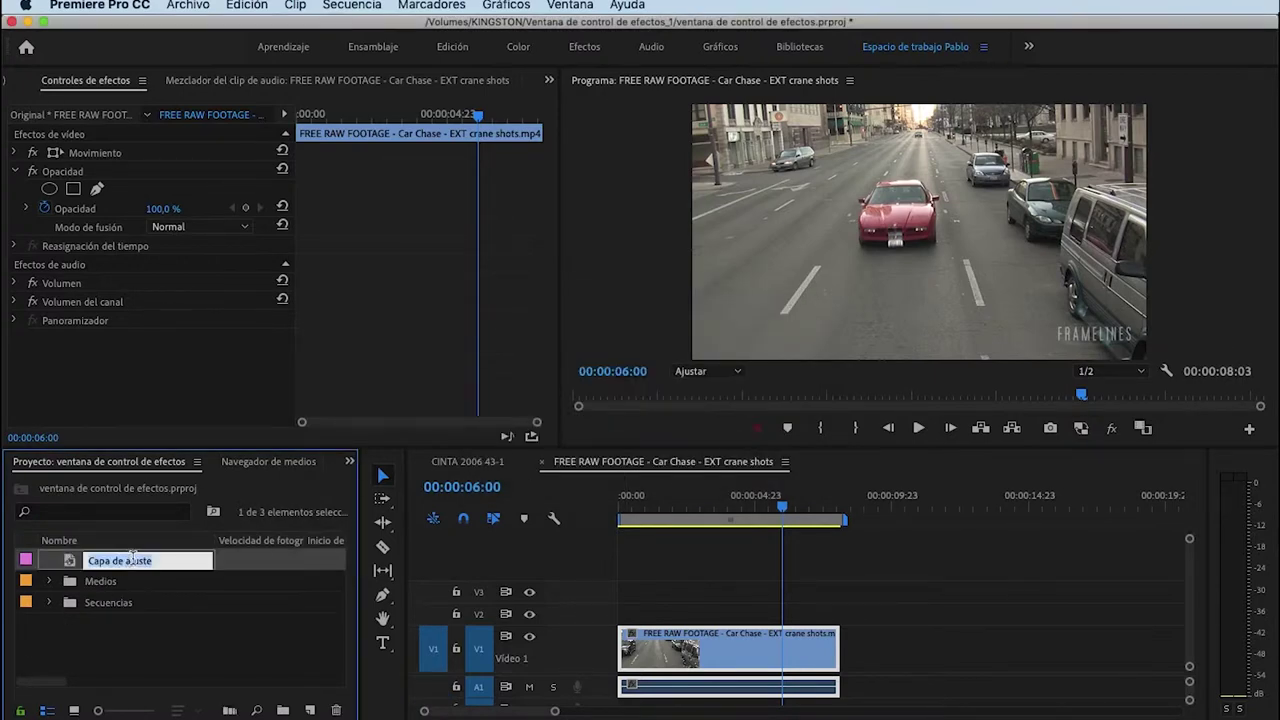
{"action": "type", "text": "sustitución de color"}
{"action": "key", "text": "Tab"}
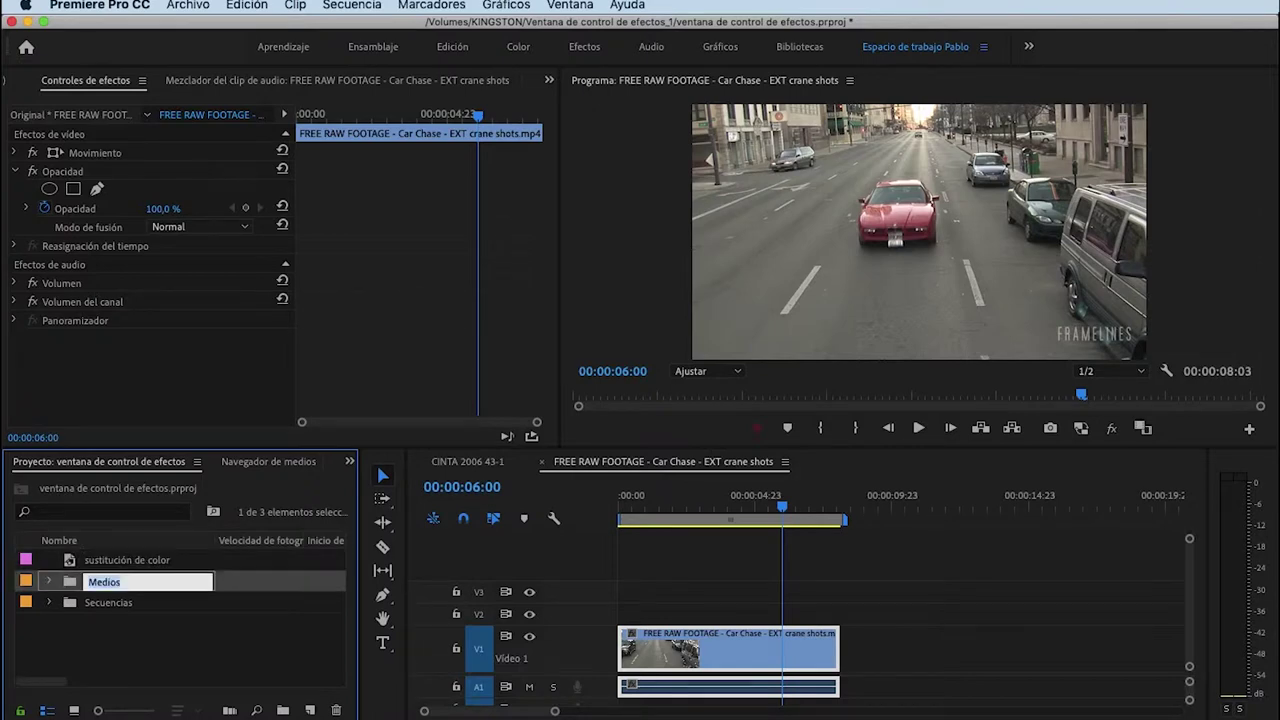
- Place the adjustment layer on V2 and extend it to the car clip's full length
{"action": "left_click", "coordinate": [110, 560]}
{"action": "mouse_move", "coordinate": [68, 562]}
{"action": "left_mouse_down"}
{"action": "mouse_move", "coordinate": [785, 605]}
{"action": "mouse_move", "coordinate": [622, 612]}
{"action": "left_mouse_up"}
{"action": "left_click_drag", "start_coordinate": [752, 611], "coordinate": [839, 607]}
{"action": "left_click", "coordinate": [795, 571]}
{"action": "left_click", "coordinate": [708, 617]}
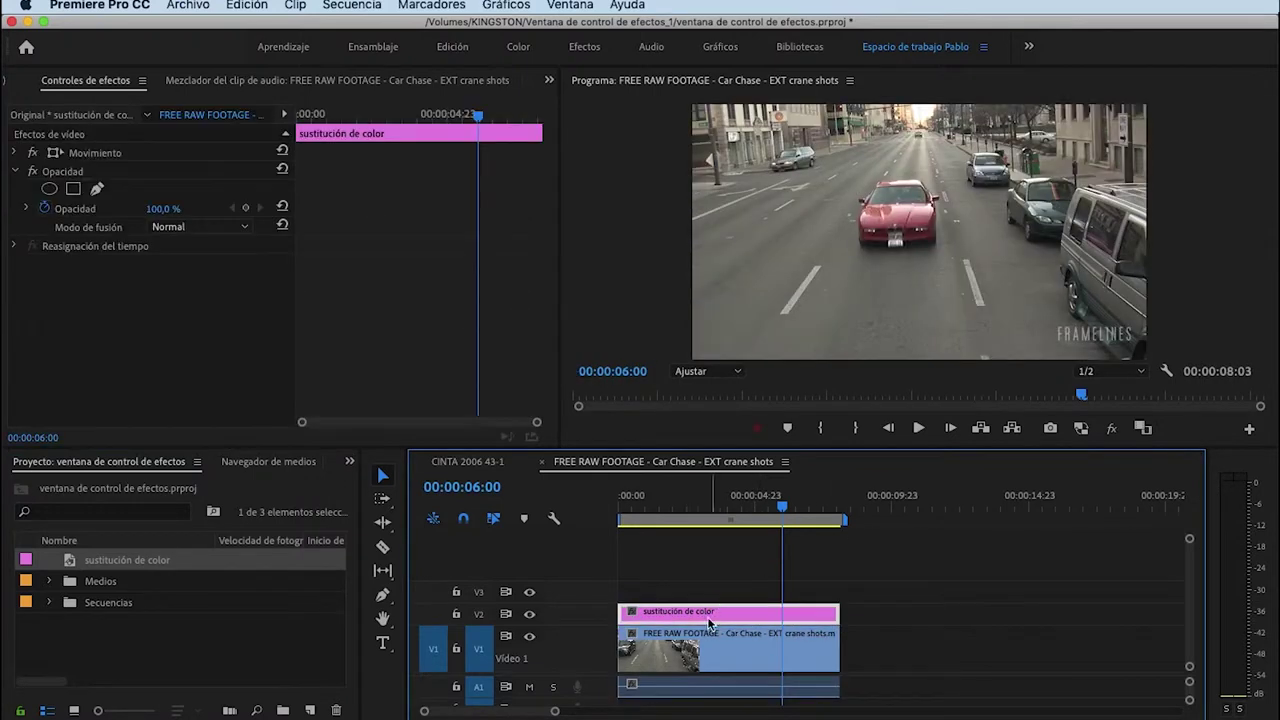
- In the Color workspace, enlarge the monitor, open HSL secundario, and find a frame showing the red car
{"action": "left_click", "coordinate": [520, 46]}
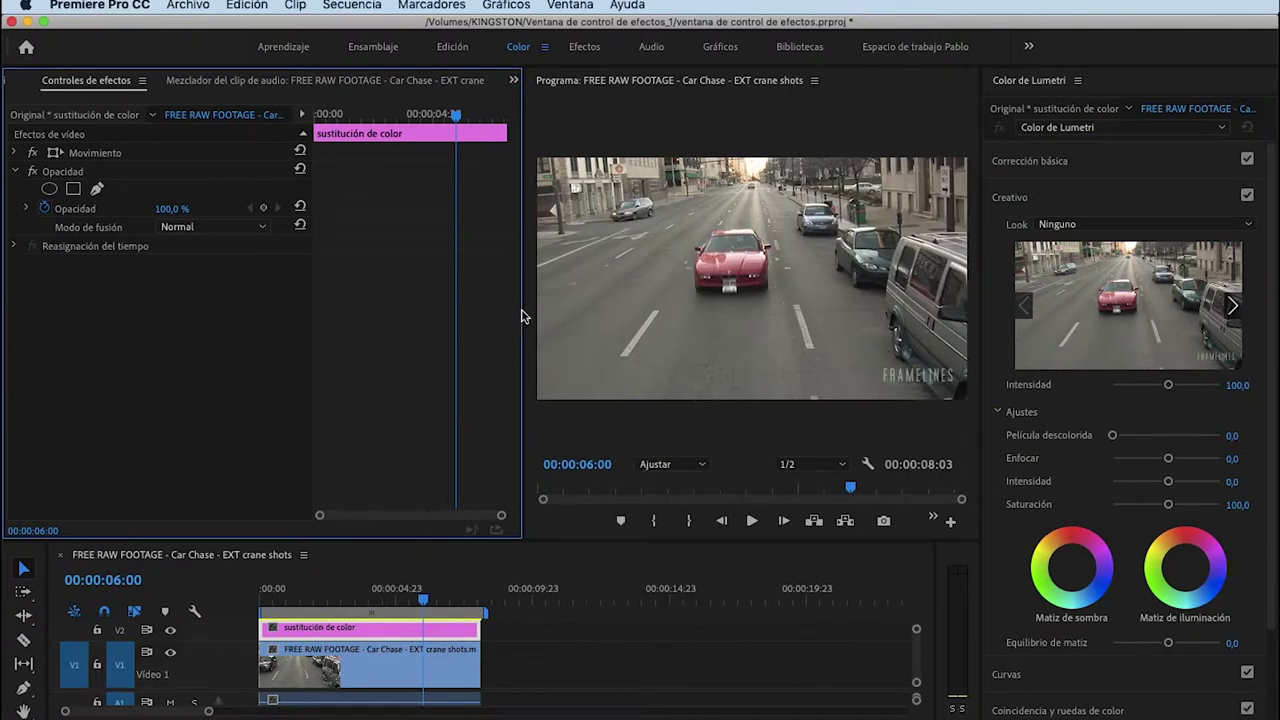
{"action": "left_click_drag", "start_coordinate": [524, 282], "coordinate": [491, 283]}
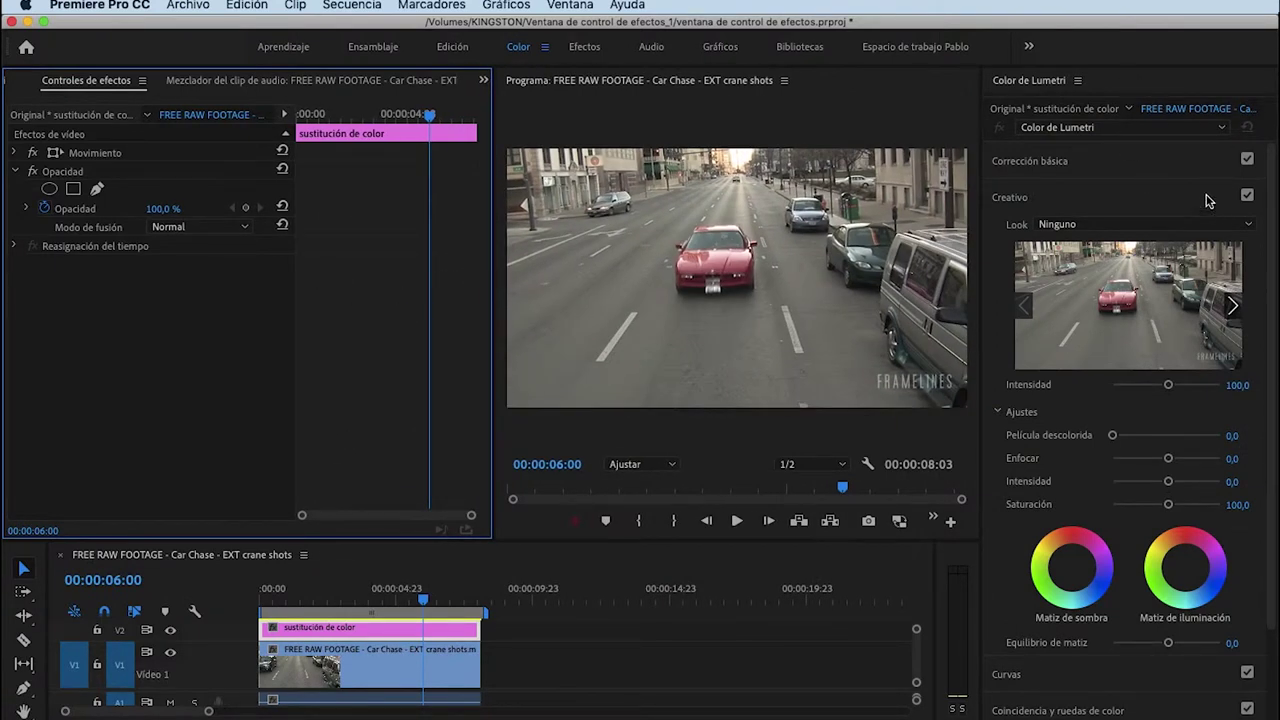
{"action": "left_click", "coordinate": [1164, 198]}
{"action": "left_click", "coordinate": [1070, 305]}
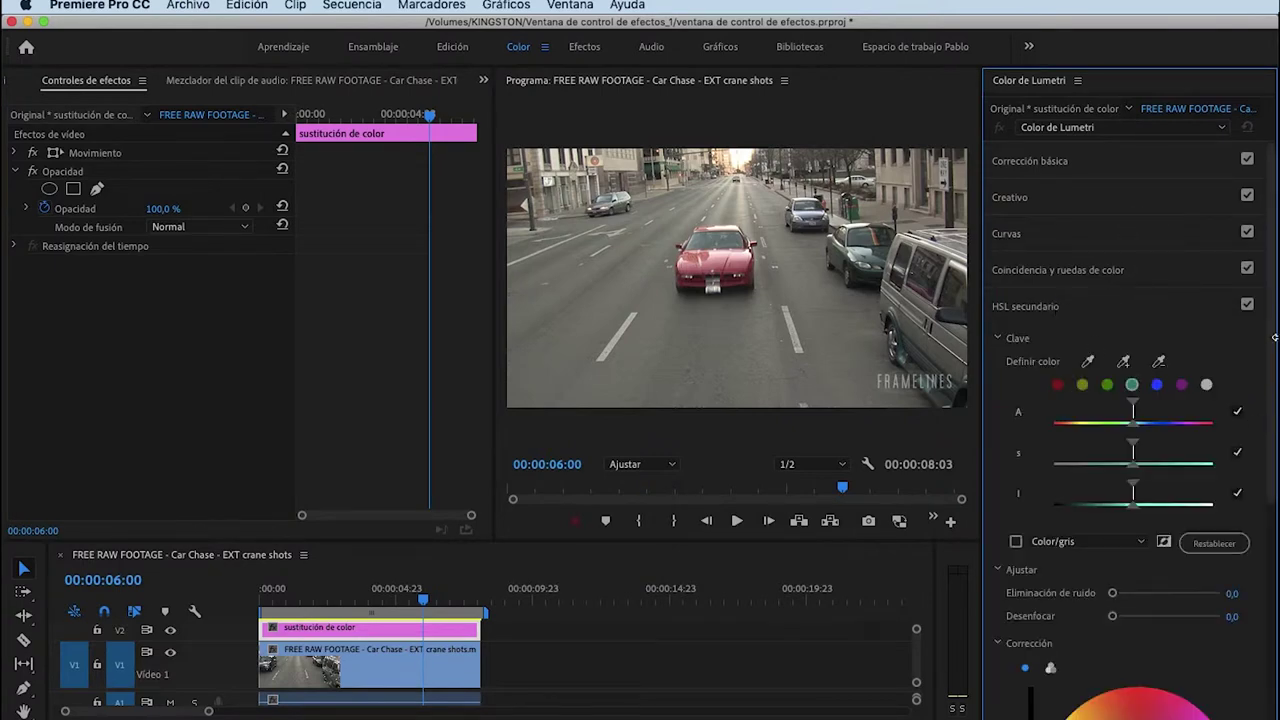
{"action": "left_click_drag", "start_coordinate": [1272, 280], "coordinate": [1274, 335]}
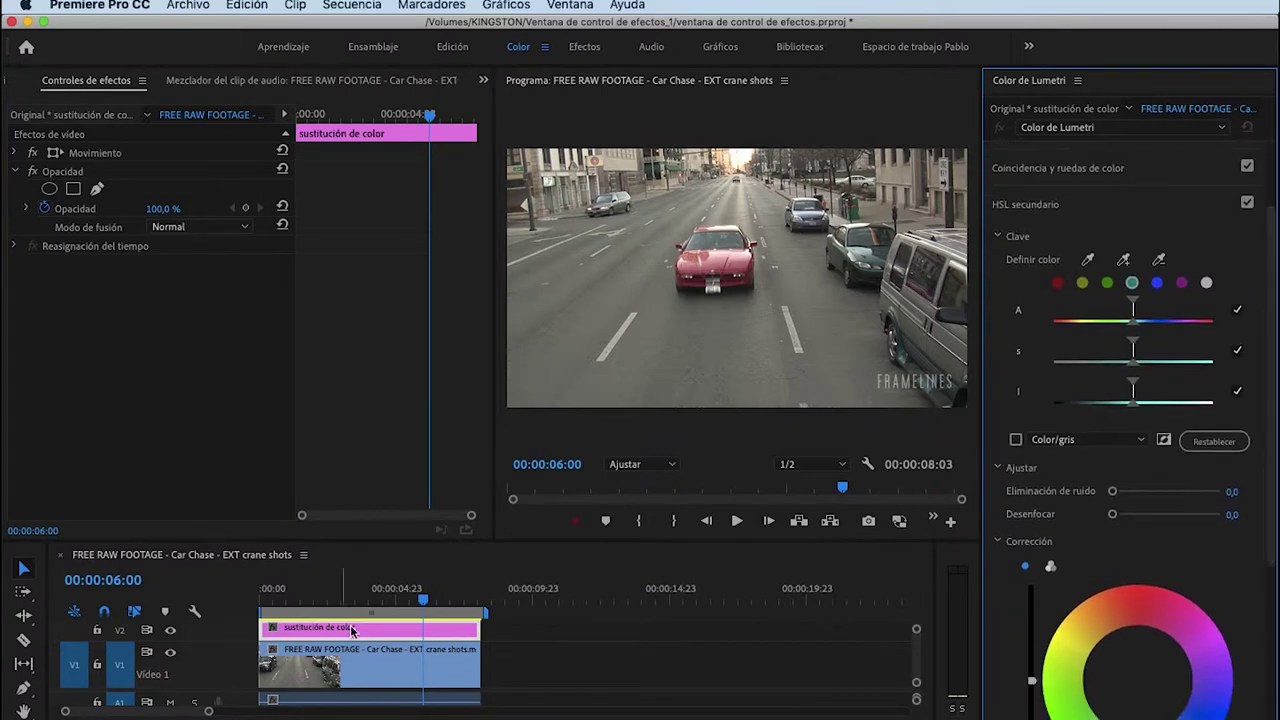
{"action": "left_click", "coordinate": [431, 601]}
{"action": "mouse_move", "coordinate": [431, 601]}
{"action": "left_mouse_down"}
{"action": "mouse_move", "coordinate": [372, 590]}
{"action": "mouse_move", "coordinate": [436, 600]}
{"action": "left_mouse_up"}
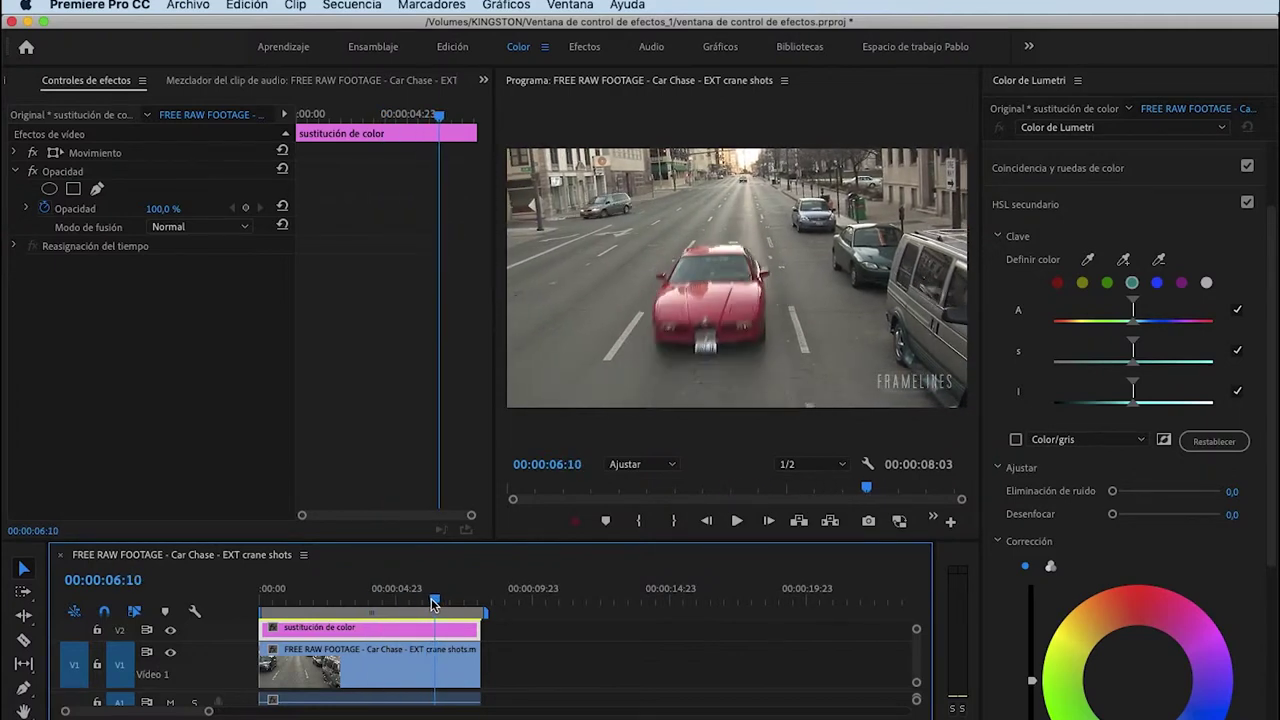
- Eyedrop the red car for the HSL key and preview it with Color/Gray
{"action": "left_click", "coordinate": [1088, 260]}
{"action": "left_click", "coordinate": [717, 314]}
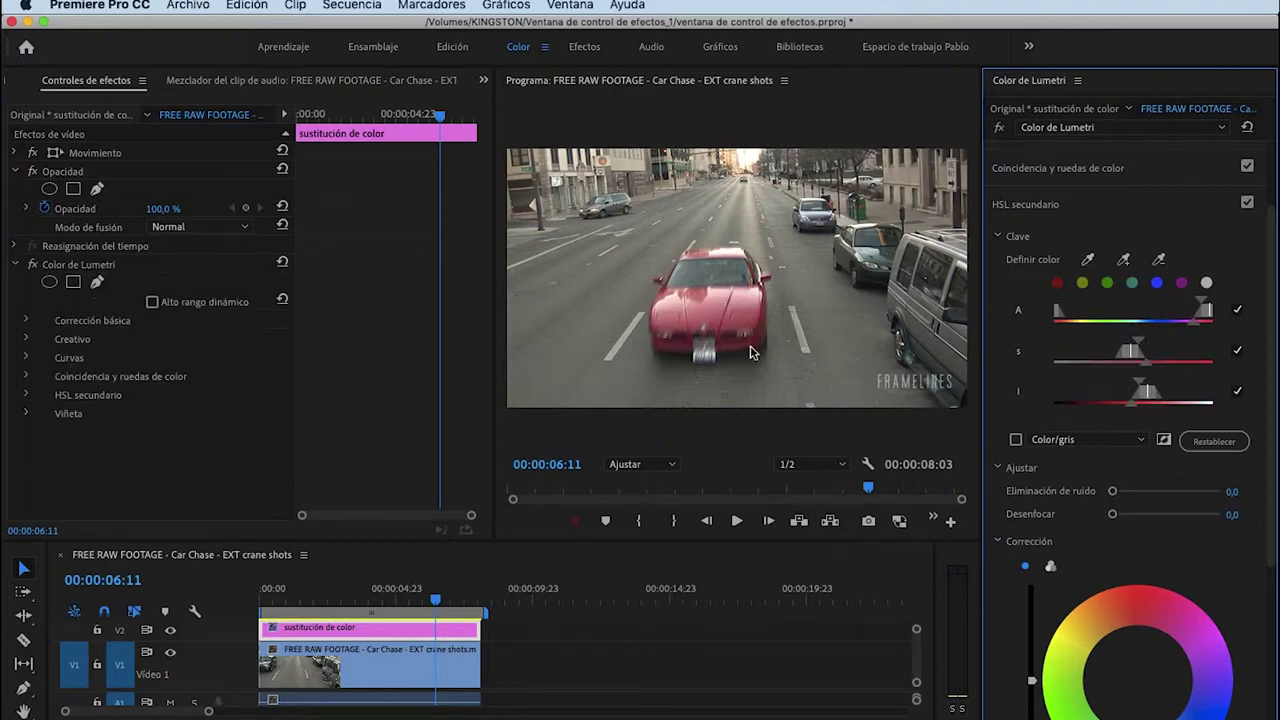
{"action": "left_click", "coordinate": [1016, 440]}
{"action": "left_click", "coordinate": [1088, 440]}
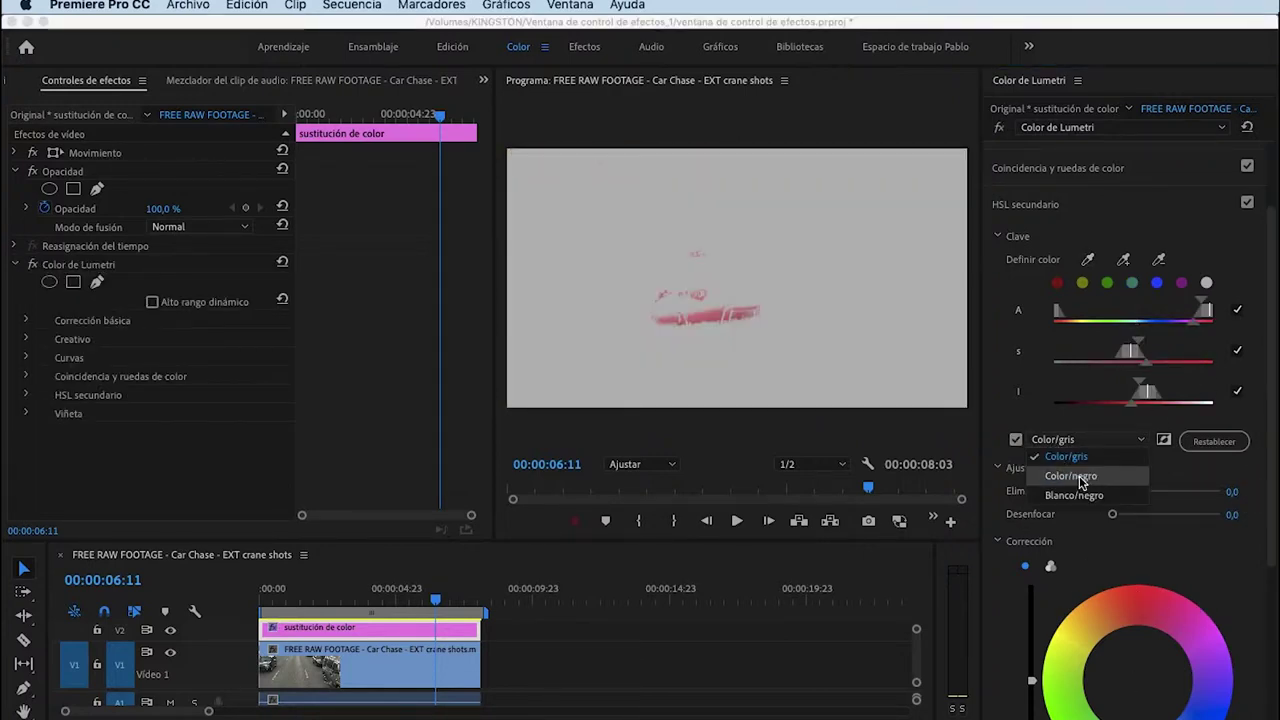
- Preview the key as Color/Black and widen the saturation and luminance ranges
{"action": "left_click", "coordinate": [1065, 470]}
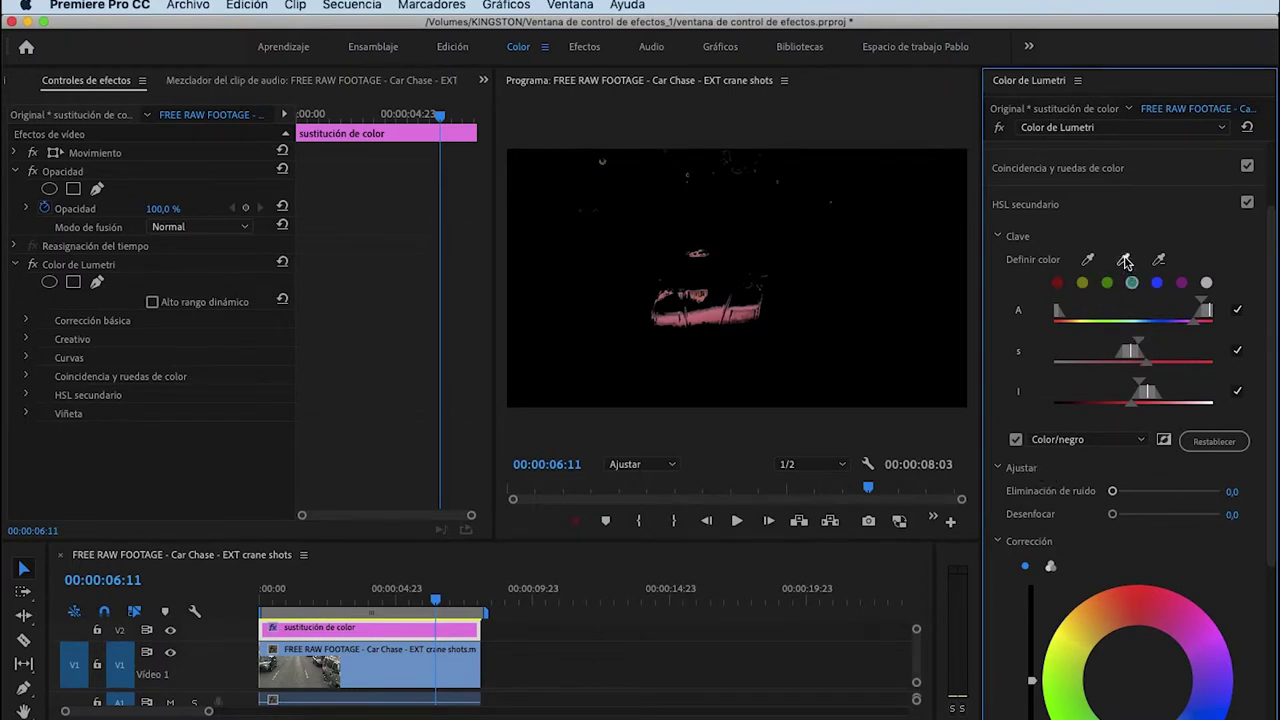
{"action": "left_click_drag", "start_coordinate": [1147, 368], "coordinate": [1160, 366]}
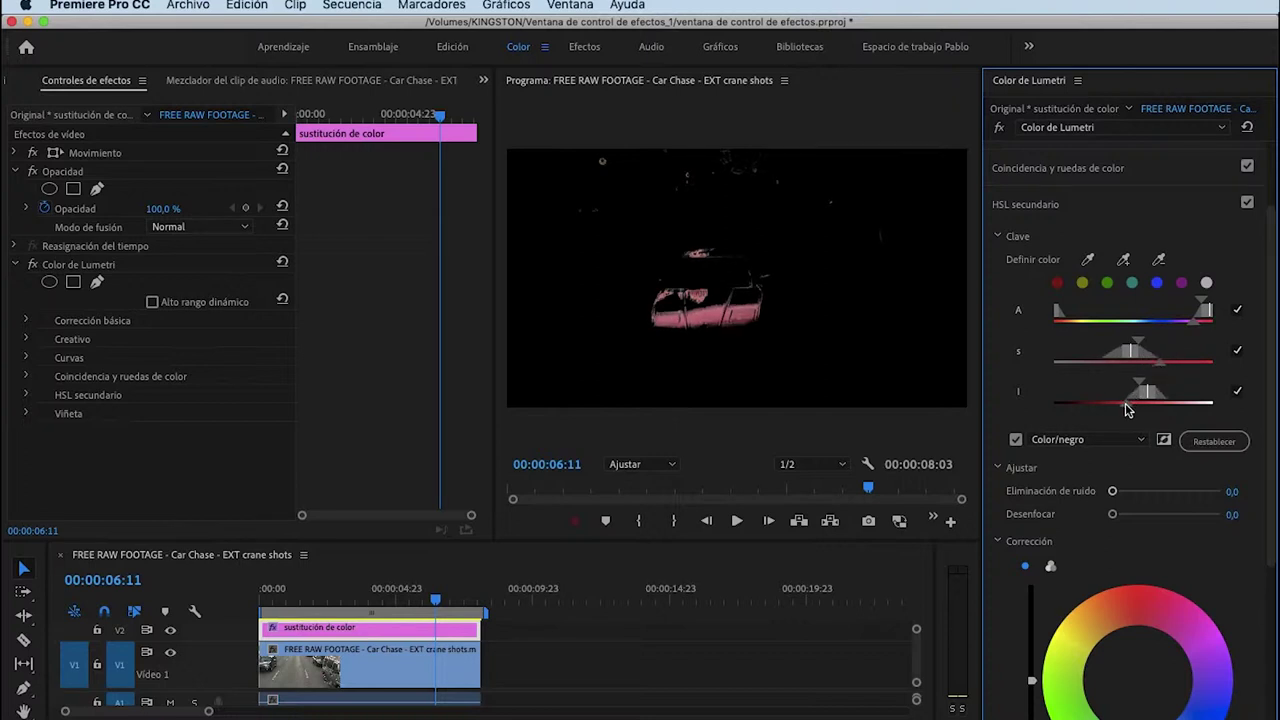
{"action": "left_click_drag", "start_coordinate": [1136, 410], "coordinate": [1120, 404]}
{"action": "left_click_drag", "start_coordinate": [1148, 343], "coordinate": [1158, 343]}
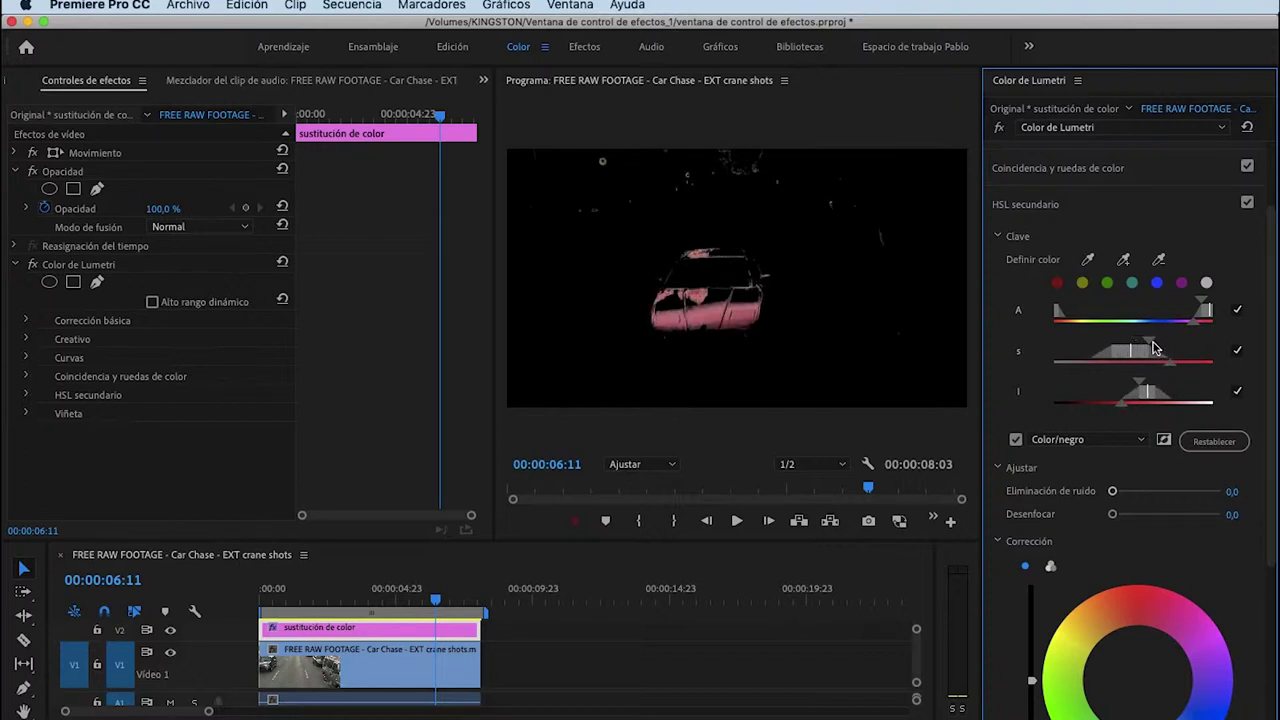
{"action": "left_click_drag", "start_coordinate": [1143, 388], "coordinate": [1148, 388]}
- Add another car sample with the + eyedropper and shift the correction wheel toward magenta
{"action": "left_click", "coordinate": [1123, 259]}
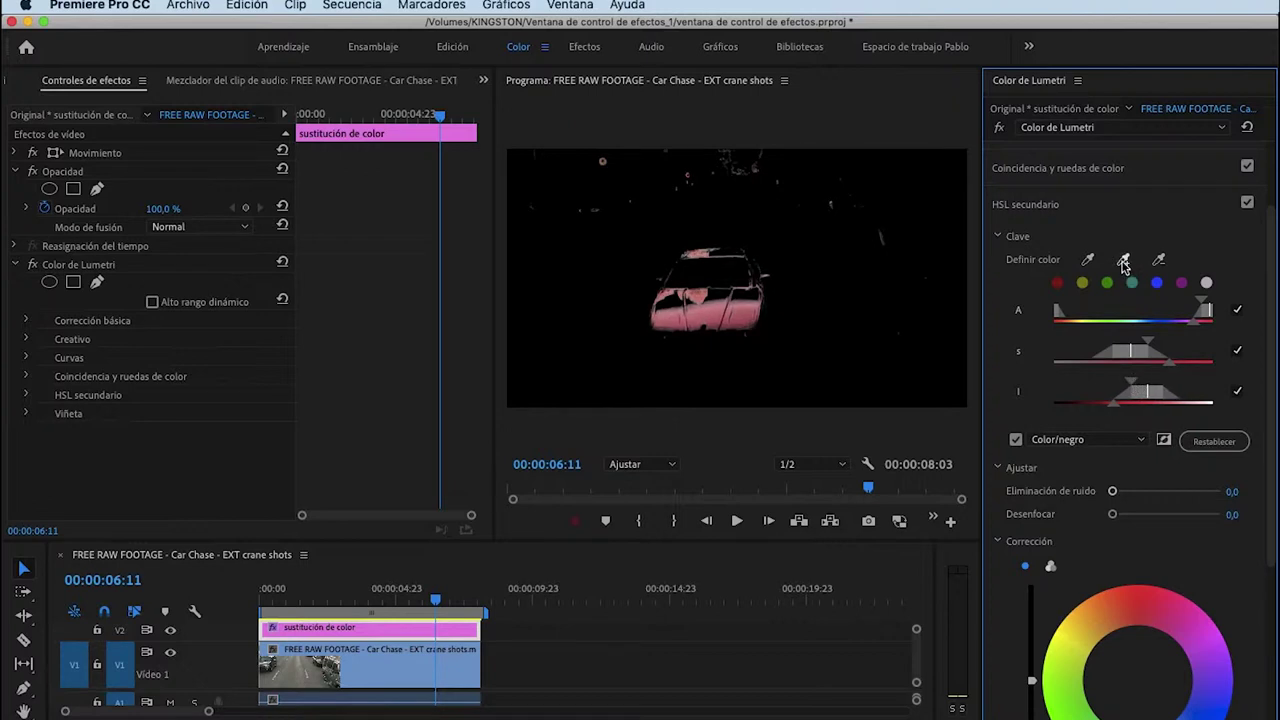
{"action": "left_click", "coordinate": [721, 293]}
{"action": "left_click", "coordinate": [1125, 262]}
{"action": "left_click_drag", "start_coordinate": [1155, 640], "coordinate": [1205, 632]}
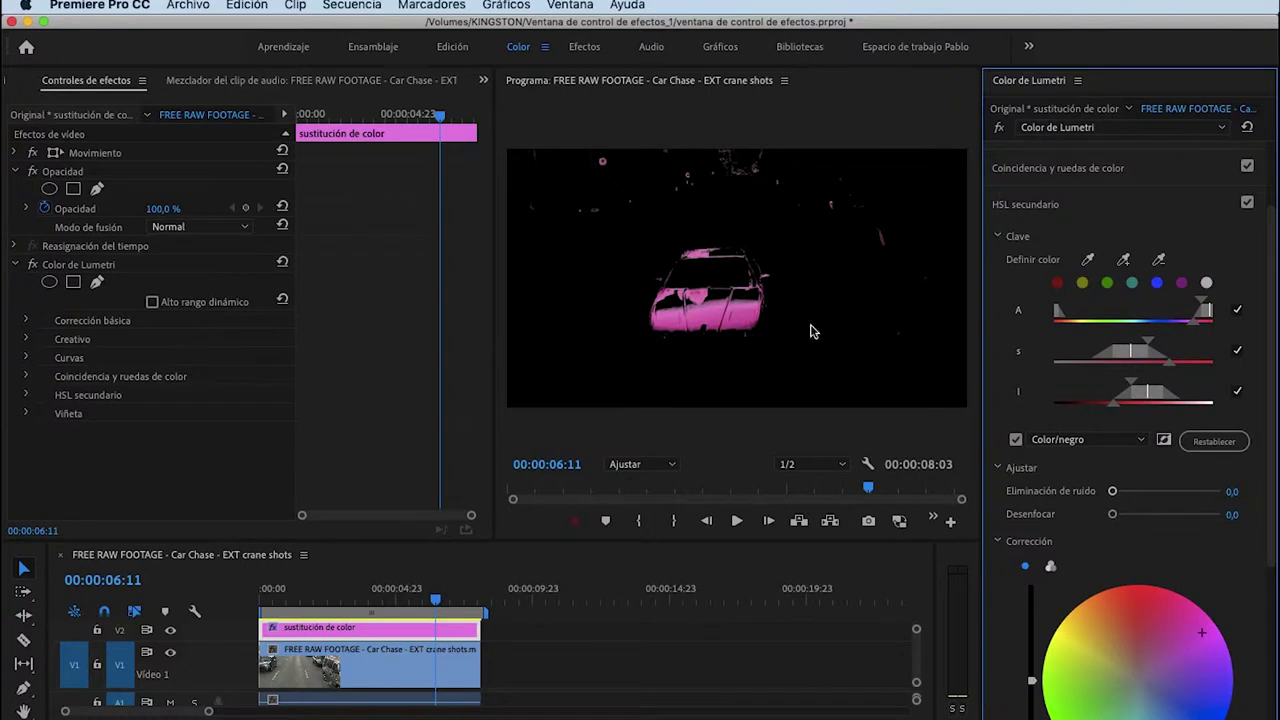
- Switch correction to three-way wheels, untick the Color/Black preview, and scrub to check the magenta car
{"action": "scroll", "coordinate": [1268, 283], "scroll_direction": "down", "scroll_amount": 2}
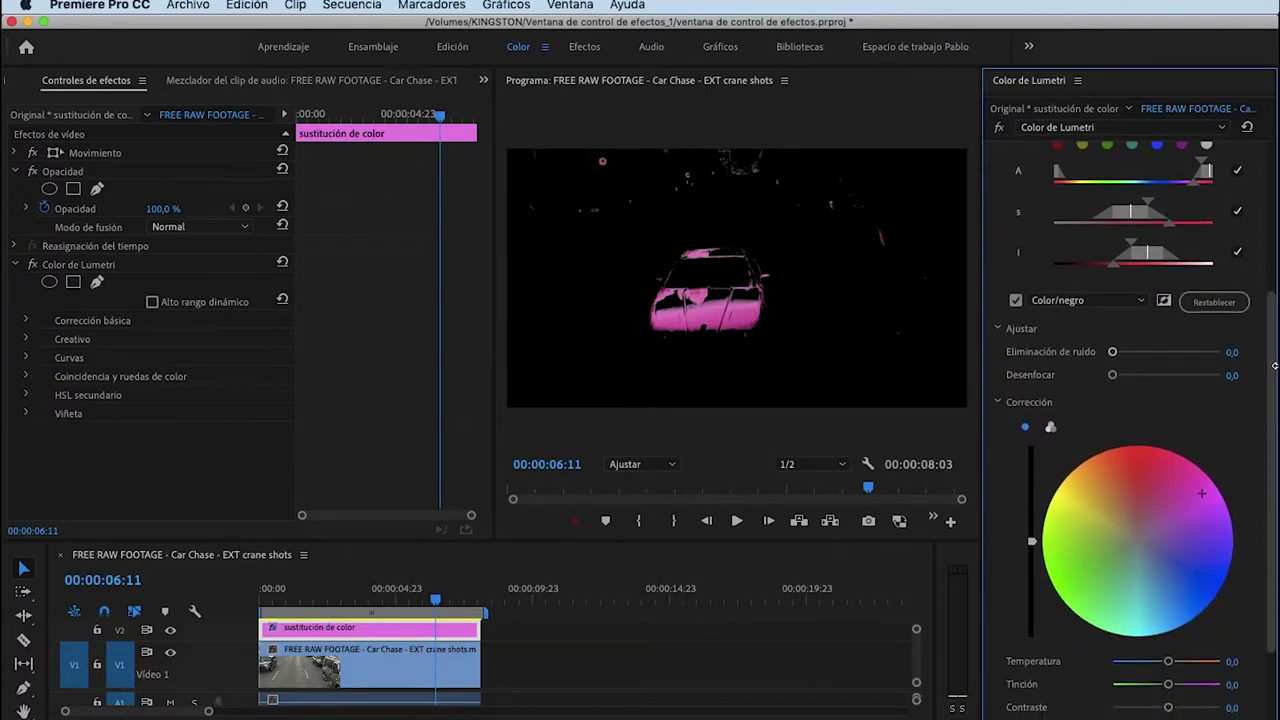
{"action": "scroll", "coordinate": [1268, 301], "scroll_direction": "down", "scroll_amount": 5}
{"action": "left_click", "coordinate": [1050, 309]}
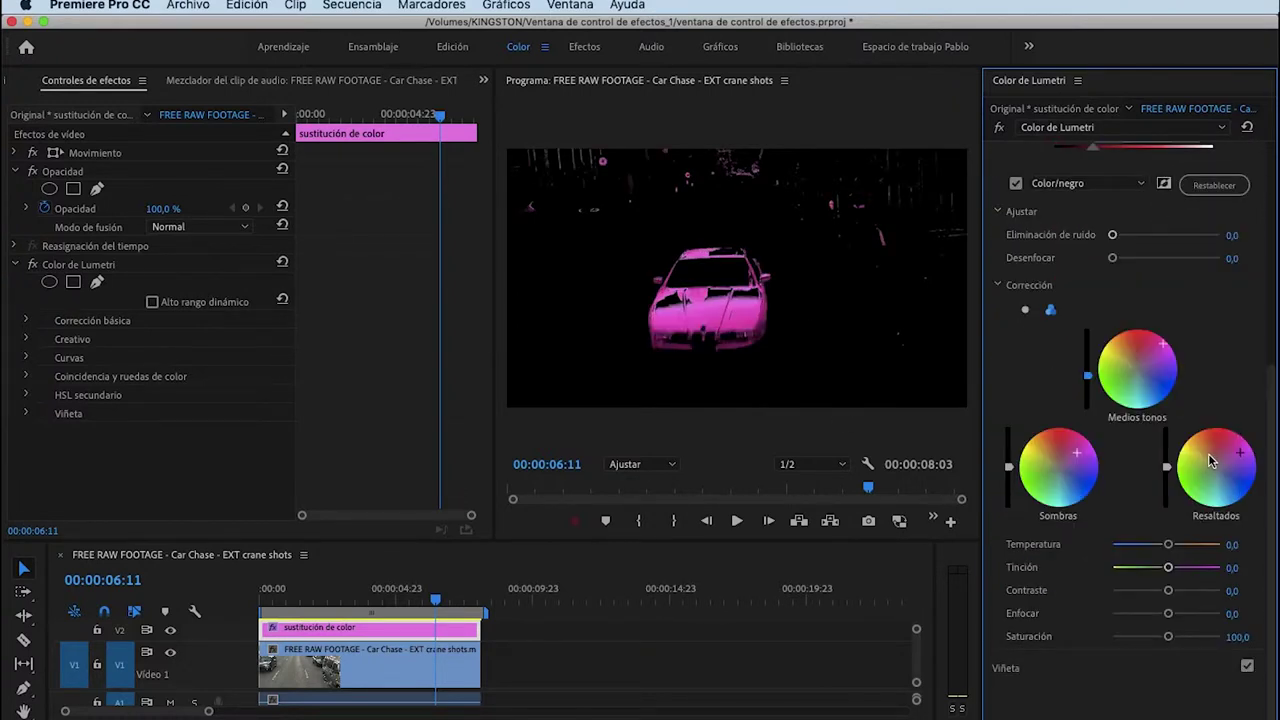
{"action": "left_click", "coordinate": [1015, 183]}
{"action": "left_click_drag", "start_coordinate": [436, 602], "coordinate": [427, 605]}
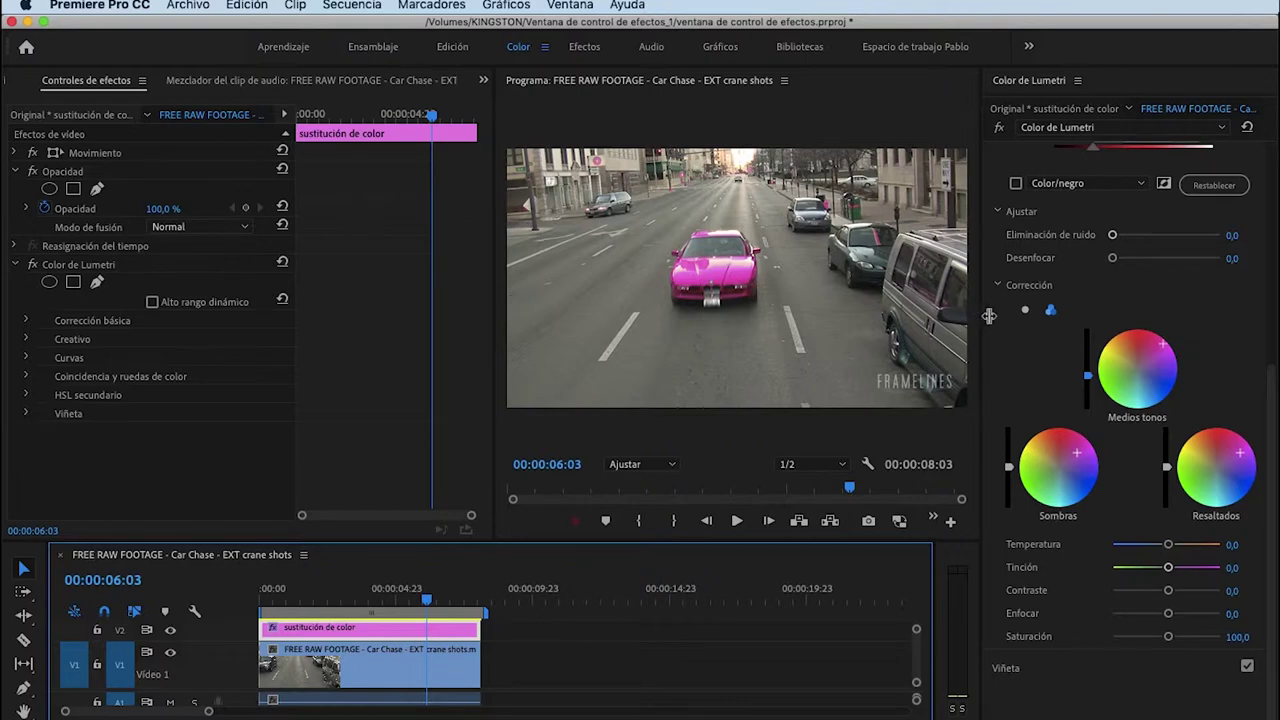
- Enlarge the program monitor and add a pen mask to the Color de Lumetri effect
{"action": "left_click_drag", "start_coordinate": [989, 316], "coordinate": [1122, 316]}
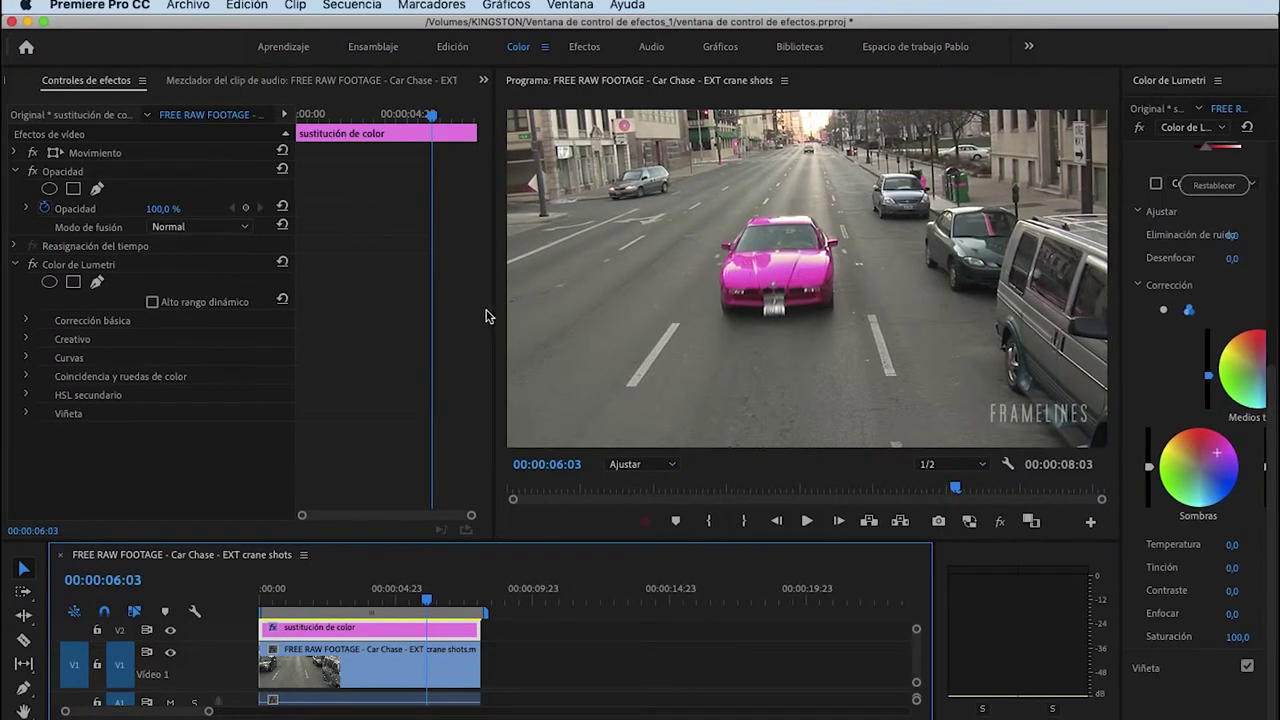
{"action": "left_click_drag", "start_coordinate": [486, 316], "coordinate": [433, 316]}
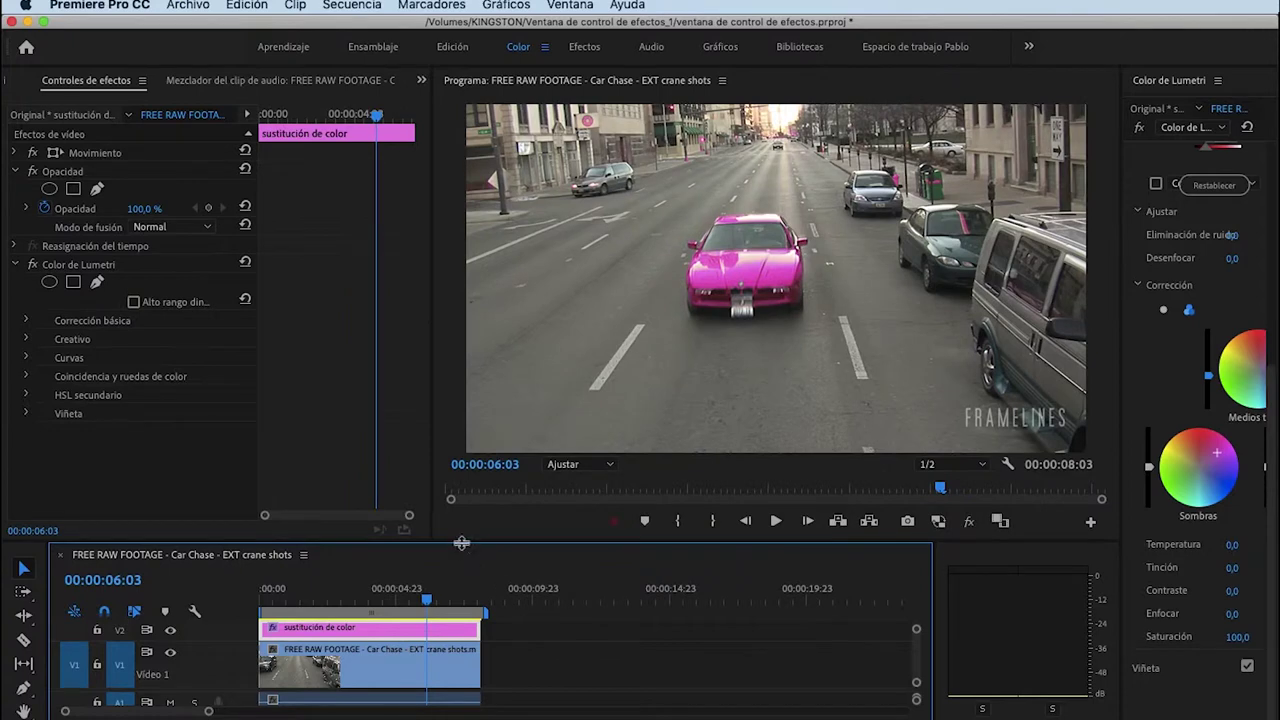
{"action": "left_click", "coordinate": [72, 271]}
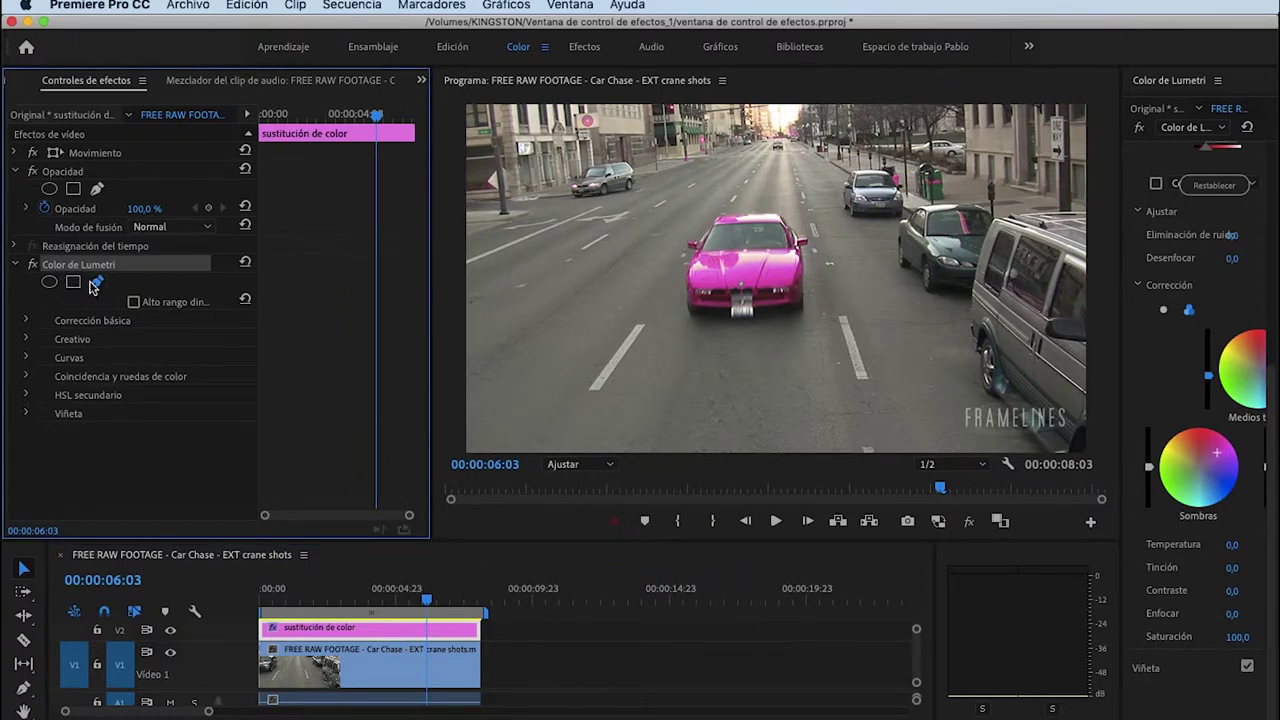
{"action": "left_click", "coordinate": [97, 282]}
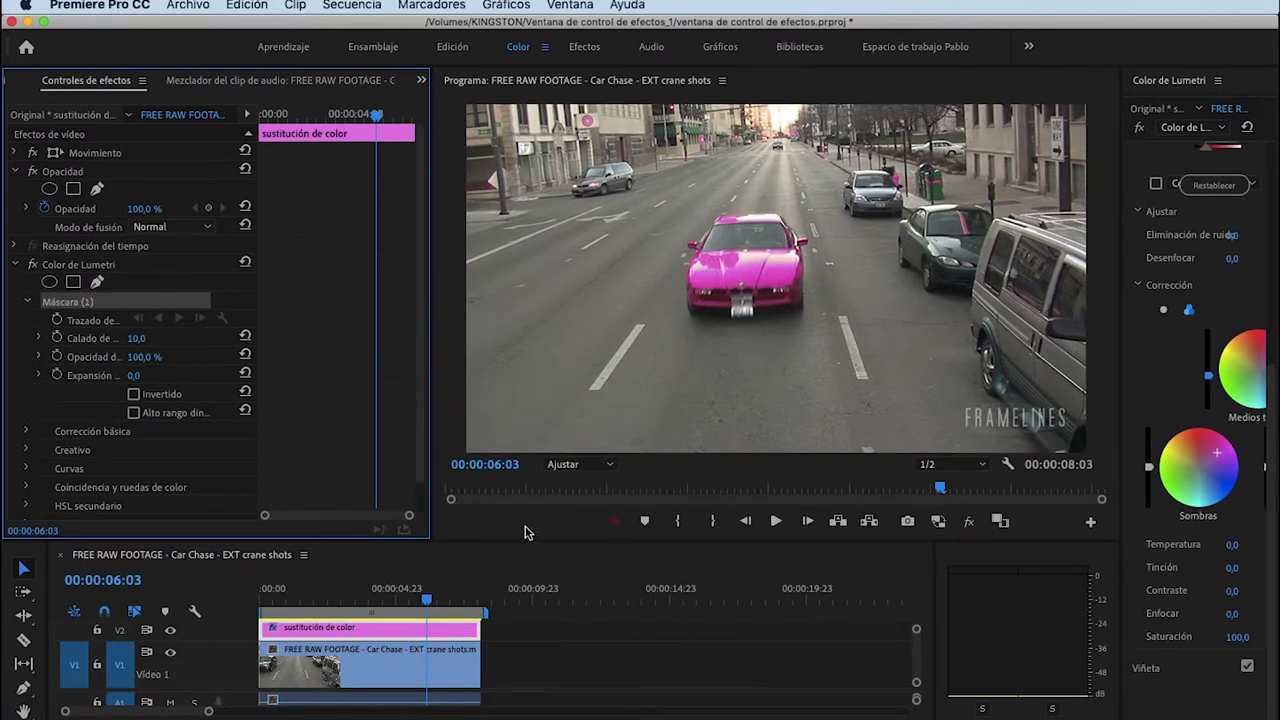
- Go to the sequence end, step back to 00:00:06:12, and place the first mask point by the pink car
{"action": "left_click", "coordinate": [420, 598]}
{"action": "key", "text": "Down"}
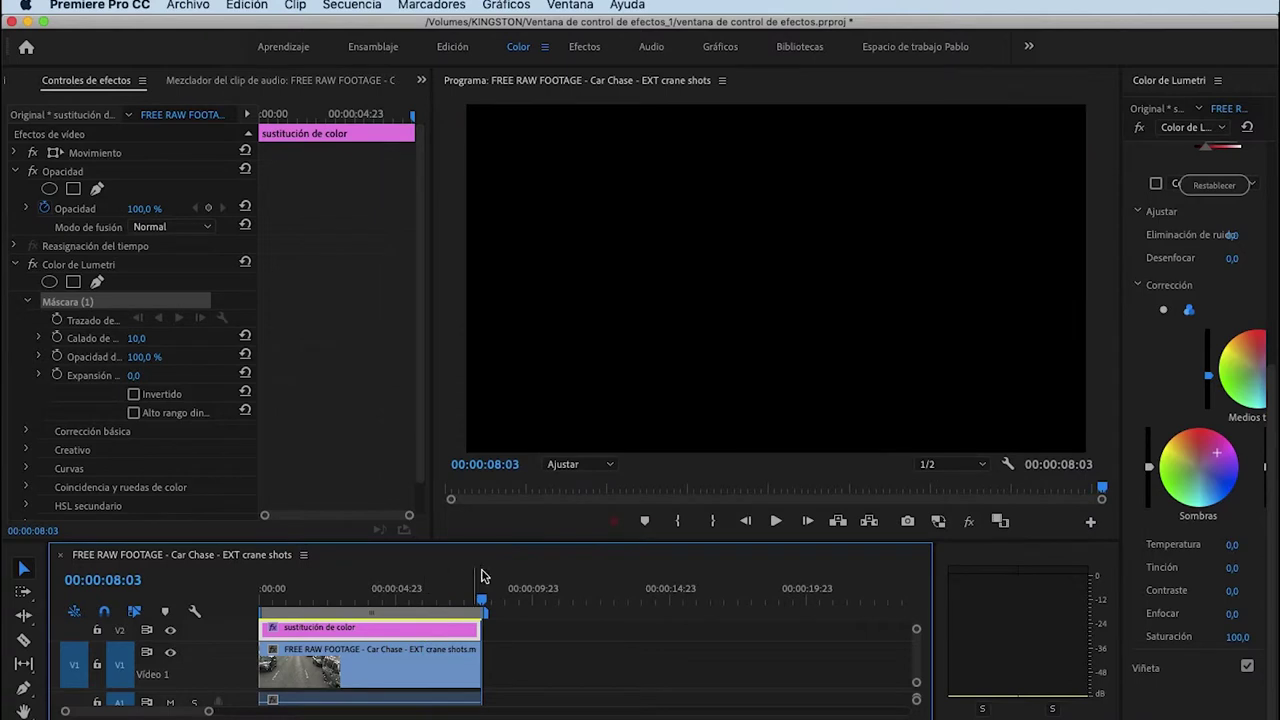
{"action": "key", "text": "Left"}
{"action": "key", "text": "Left"}
{"action": "key", "text": "Left"}
{"action": "key", "text": "Left"}
{"action": "key", "text": "Left"}
{"action": "key", "text": "Left"}
{"action": "key", "text": "Left"}
{"action": "key", "text": "Left"}
{"action": "key", "text": "Left"}
{"action": "key", "text": "Left"}
{"action": "key", "text": "Left"}
{"action": "key", "text": "Left"}
{"action": "key", "text": "Left"}
{"action": "key", "text": "Left"}
{"action": "key", "text": "Left"}
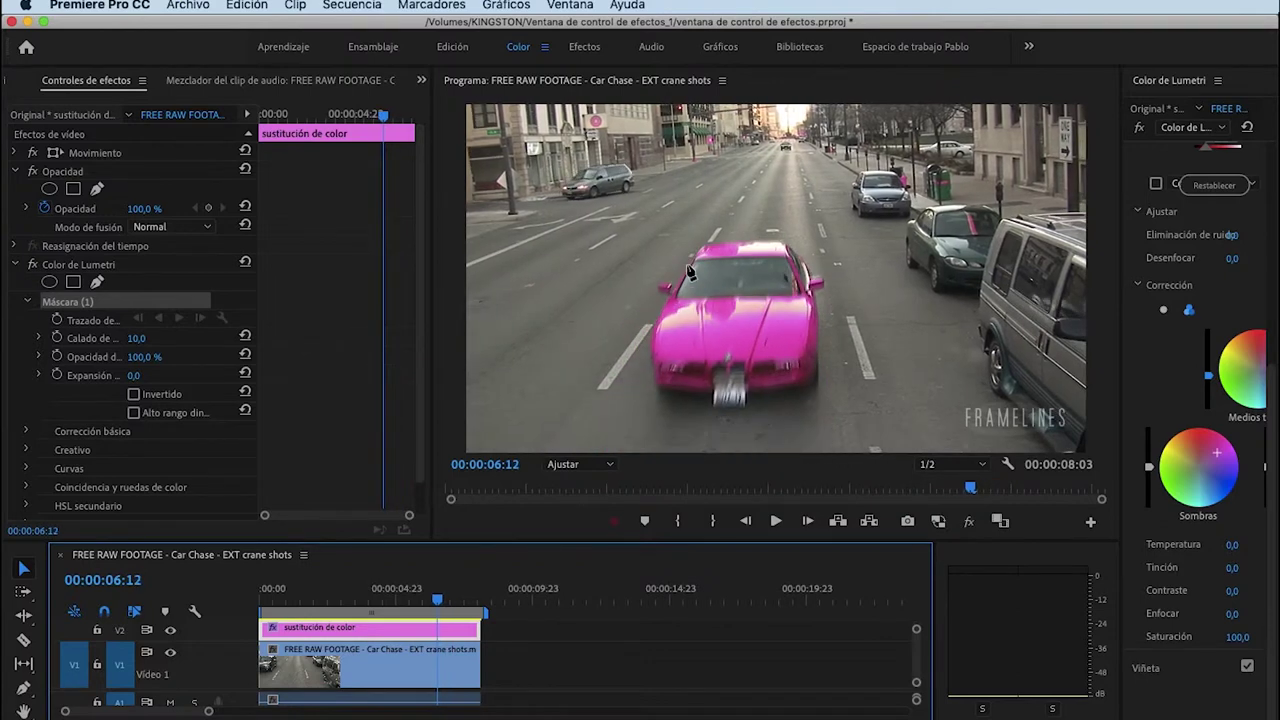
{"action": "key", "text": "Left"}
{"action": "left_click", "coordinate": [685, 218]}
- Place mask points around the pink car and close the path at the first point
{"action": "left_click", "coordinate": [624, 267]}
{"action": "left_click", "coordinate": [615, 322]}
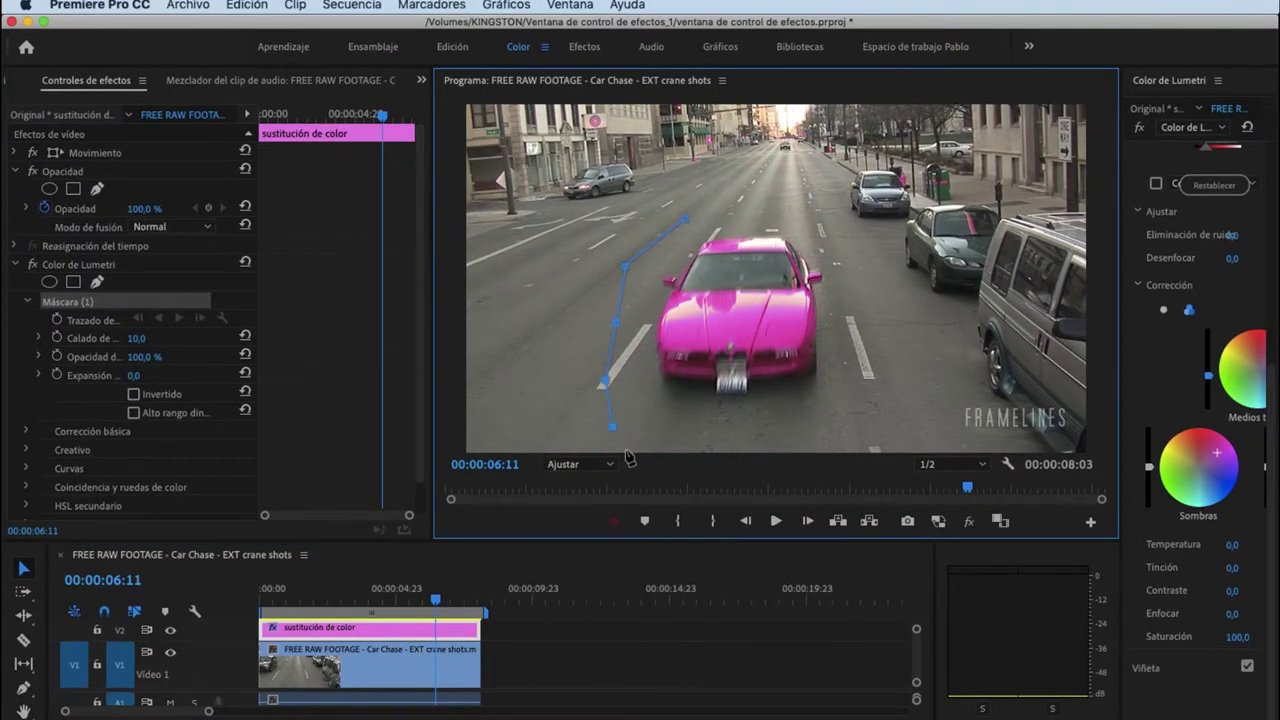
{"action": "left_click", "coordinate": [880, 450]}
{"action": "left_click", "coordinate": [890, 408]}
{"action": "left_click", "coordinate": [858, 271]}
{"action": "left_click", "coordinate": [837, 243]}
{"action": "left_click", "coordinate": [811, 224]}
{"action": "left_click", "coordinate": [765, 218]}
{"action": "left_click", "coordinate": [685, 218]}
- Scrub the playhead back to the clip's opening frames to check the mask
{"action": "mouse_move", "coordinate": [437, 598]}
{"action": "left_mouse_down"}
{"action": "mouse_move", "coordinate": [414, 598]}
{"action": "mouse_move", "coordinate": [448, 598]}
{"action": "mouse_move", "coordinate": [400, 598]}
{"action": "mouse_move", "coordinate": [448, 598]}
{"action": "mouse_move", "coordinate": [437, 604]}
{"action": "left_mouse_up"}
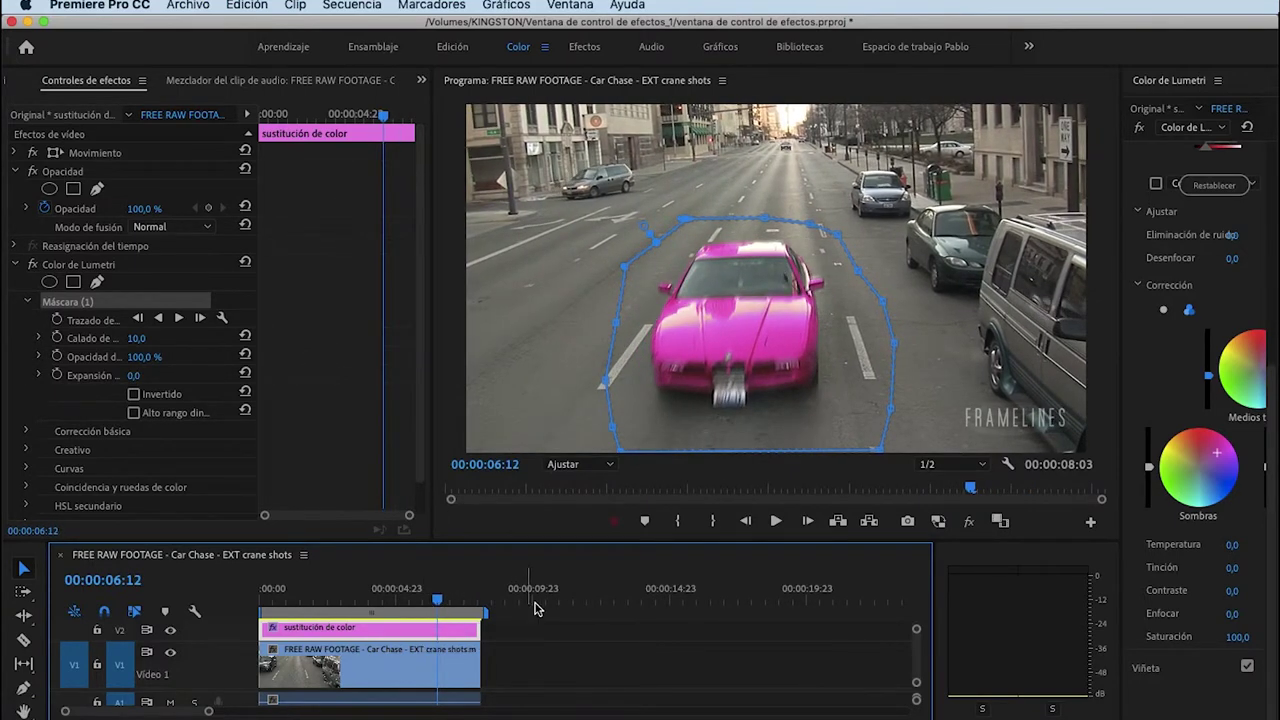
{"action": "left_click", "coordinate": [434, 604]}
{"action": "left_click_drag", "start_coordinate": [434, 604], "coordinate": [270, 616]}
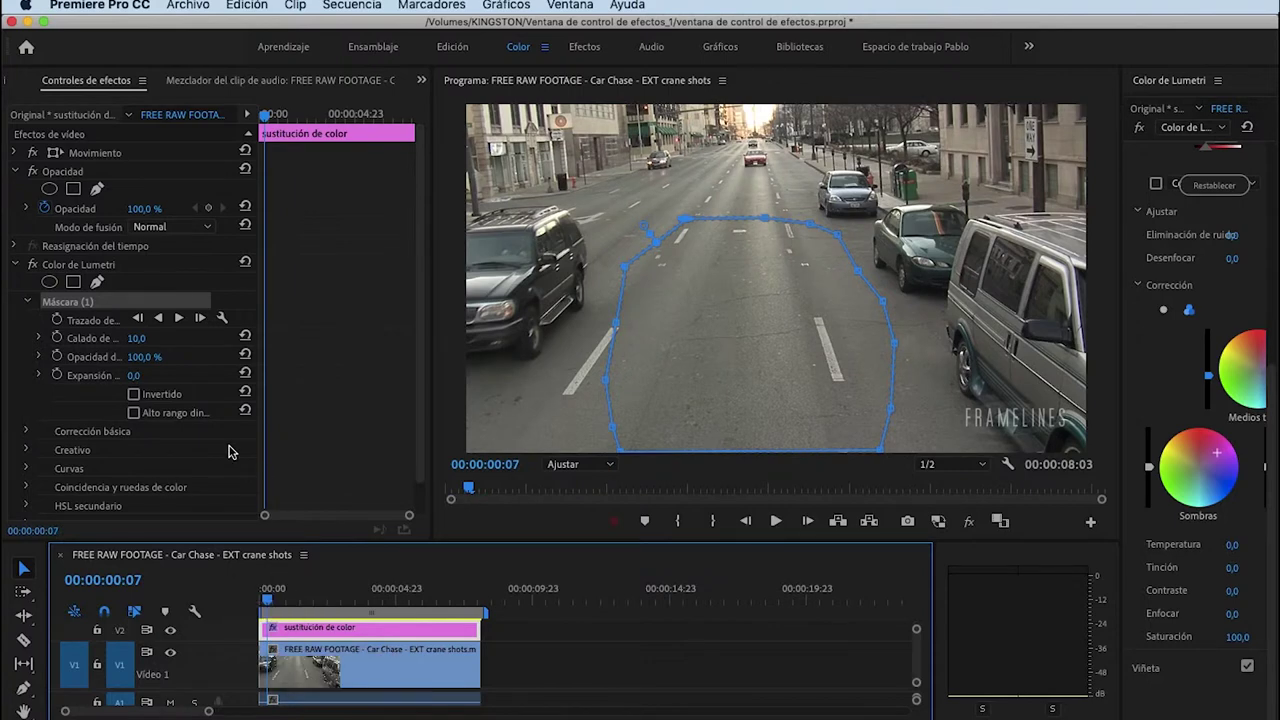
{"action": "left_click", "coordinate": [97, 281]}
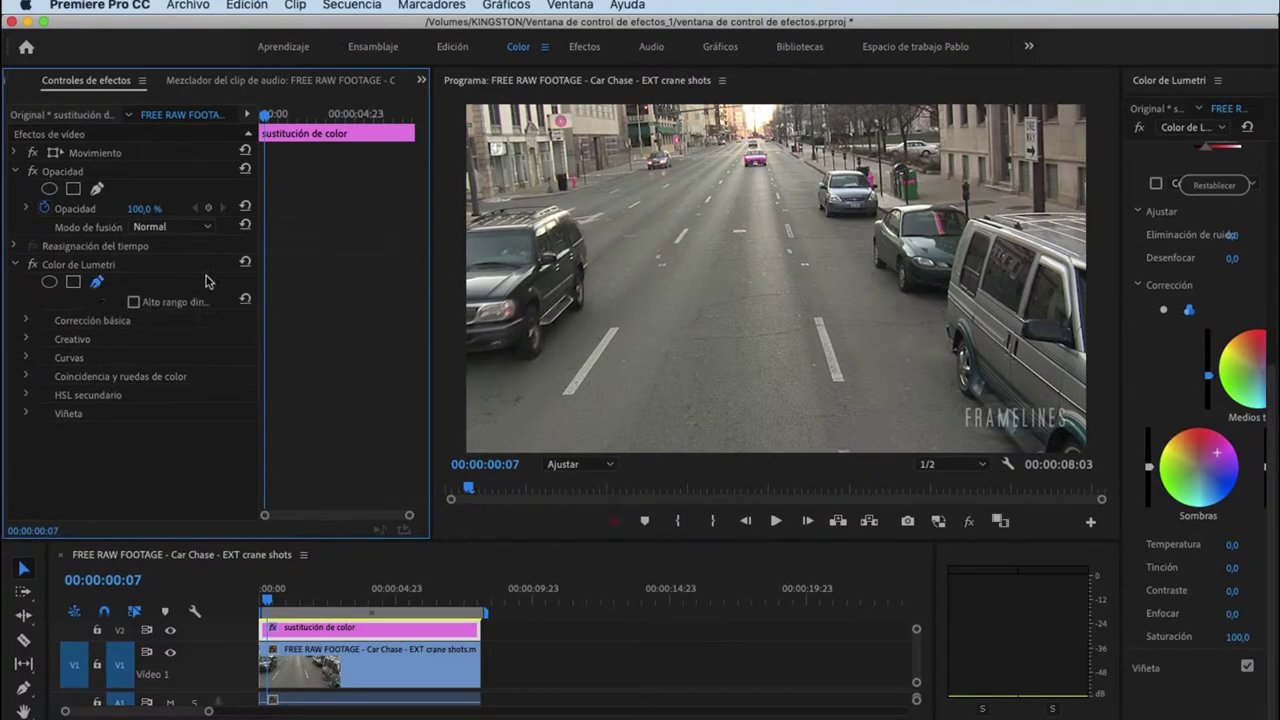
- Draw a closed pen mask around the distant pink car at 00:00:00:00
{"action": "left_click_drag", "start_coordinate": [730, 164], "coordinate": [730, 178]}
{"action": "left_click", "coordinate": [781, 189]}
{"action": "left_click", "coordinate": [806, 170]}
{"action": "left_click", "coordinate": [783, 152]}
{"action": "left_click", "coordinate": [768, 140]}
{"action": "left_click", "coordinate": [748, 144]}
{"action": "left_click", "coordinate": [730, 164]}
- Enable the Trazado de máscara stopwatch at the clip start and play to watch the car
{"action": "left_click_drag", "start_coordinate": [268, 600], "coordinate": [278, 604]}
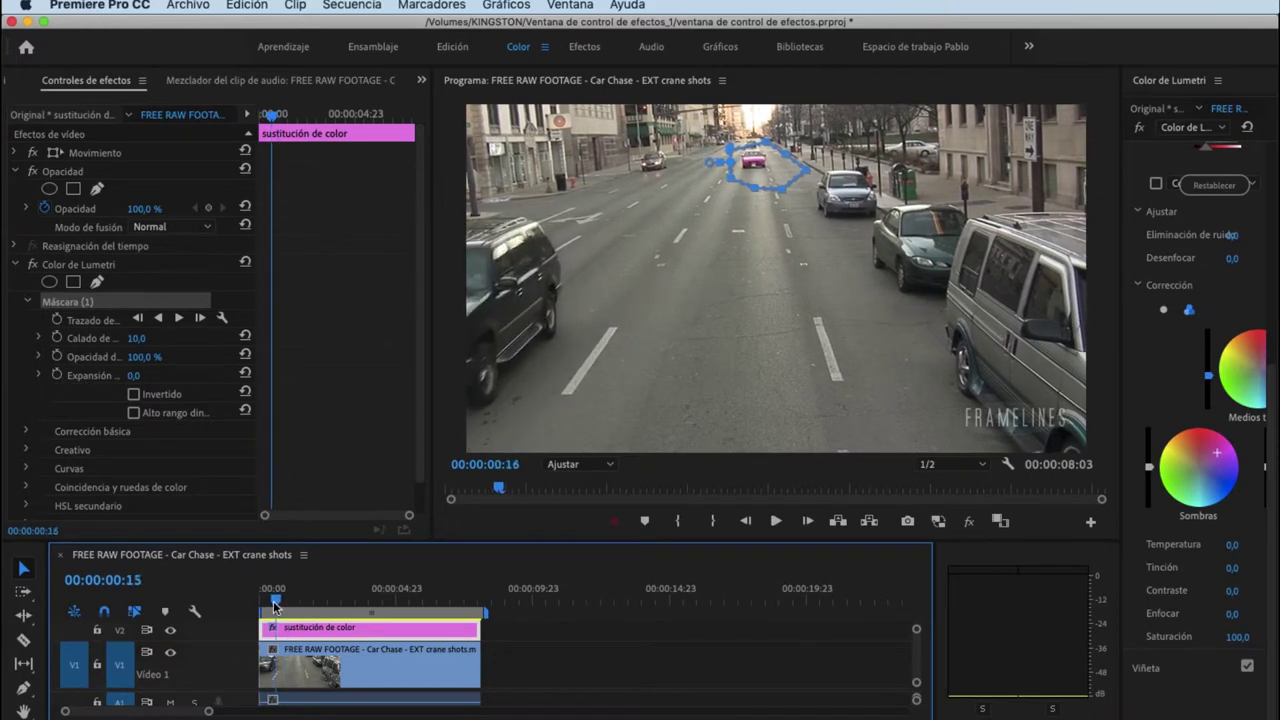
{"action": "left_click_drag", "start_coordinate": [278, 604], "coordinate": [262, 604]}
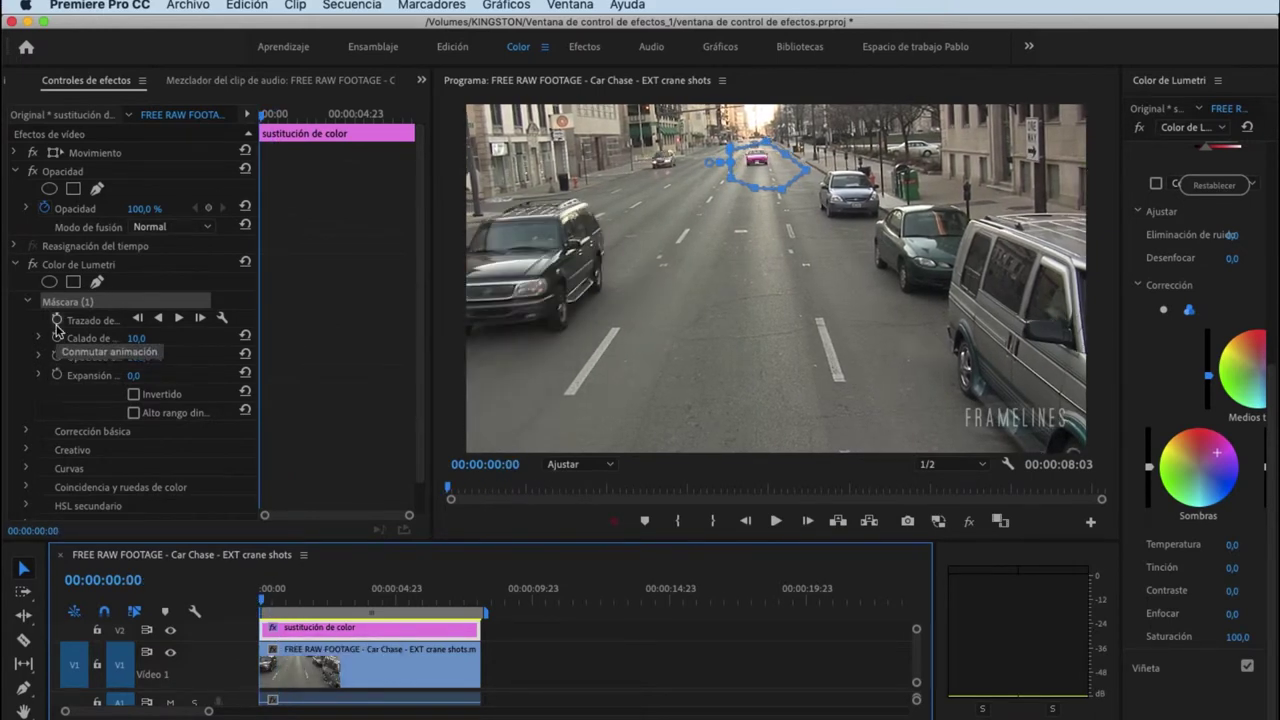
{"action": "left_click", "coordinate": [58, 319]}
{"action": "left_click", "coordinate": [272, 638]}
{"action": "key", "text": "space"}
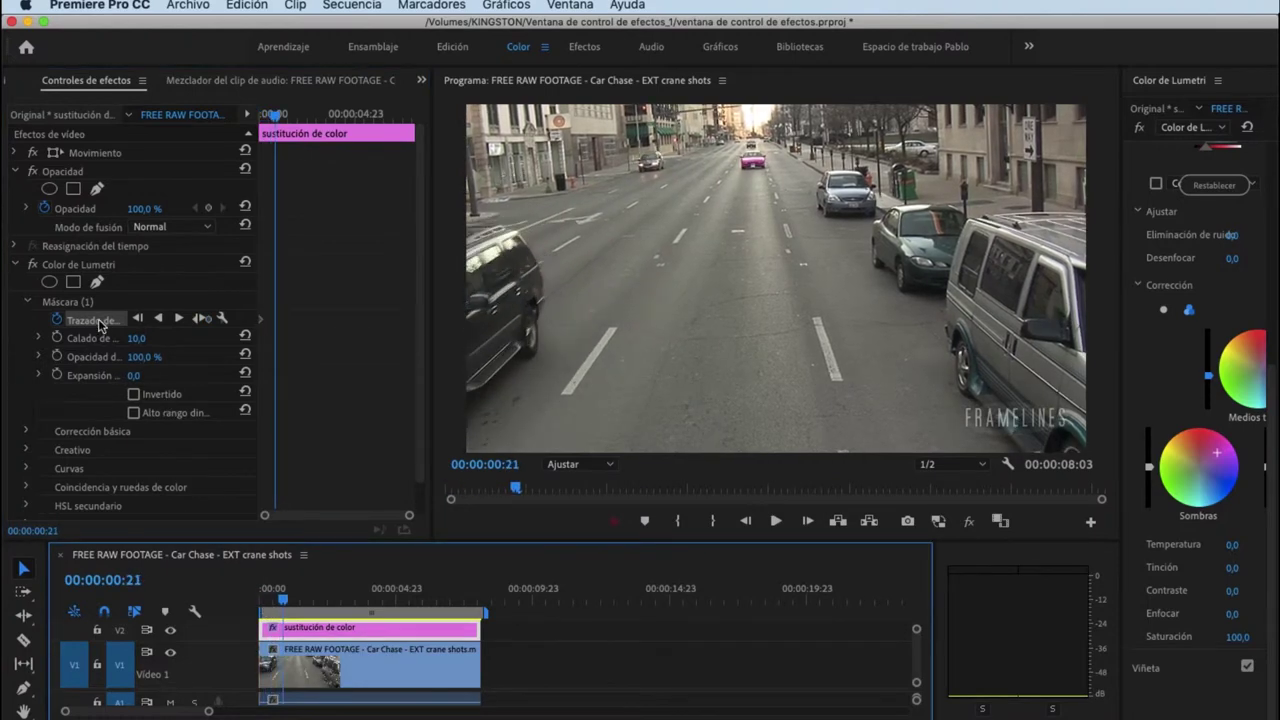
{"action": "left_click", "coordinate": [66, 302]}
{"action": "key", "text": "j"}
- Track the mask forward, add a mask path keyframe, and begin enlarging it around the approaching car
{"action": "left_click", "coordinate": [205, 319]}
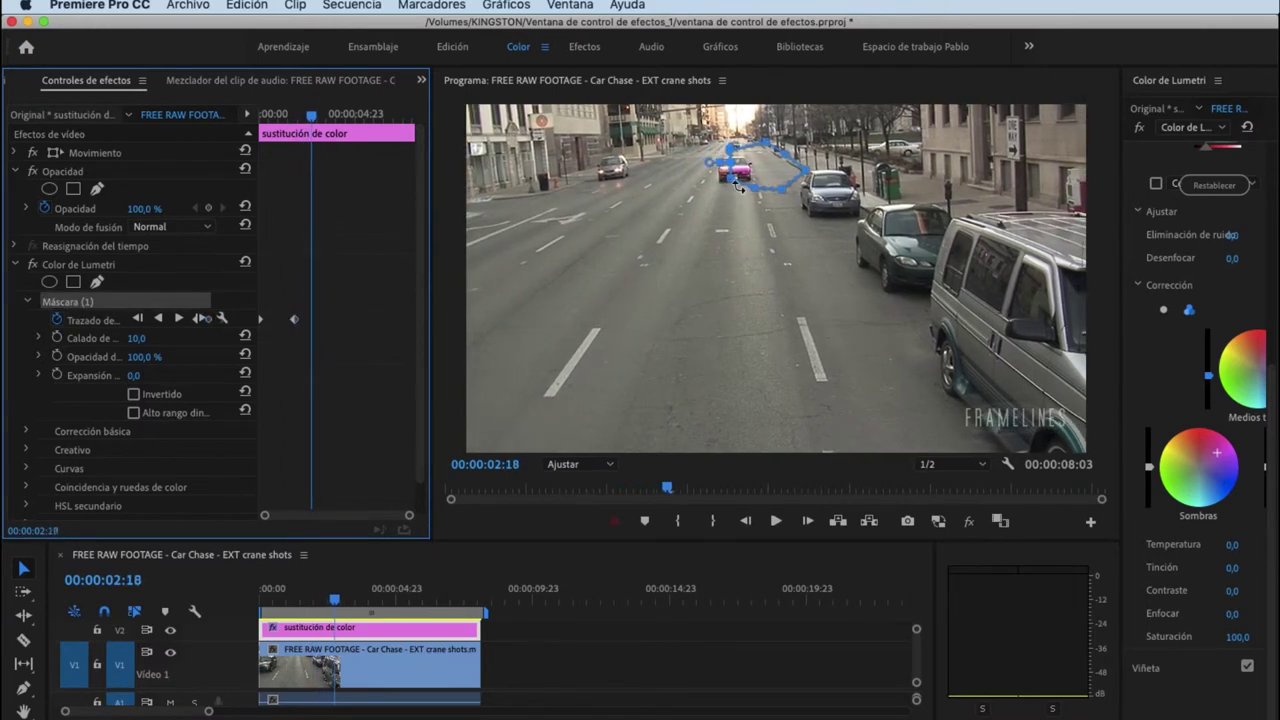
{"action": "left_click", "coordinate": [740, 180]}
{"action": "left_click", "coordinate": [205, 322]}
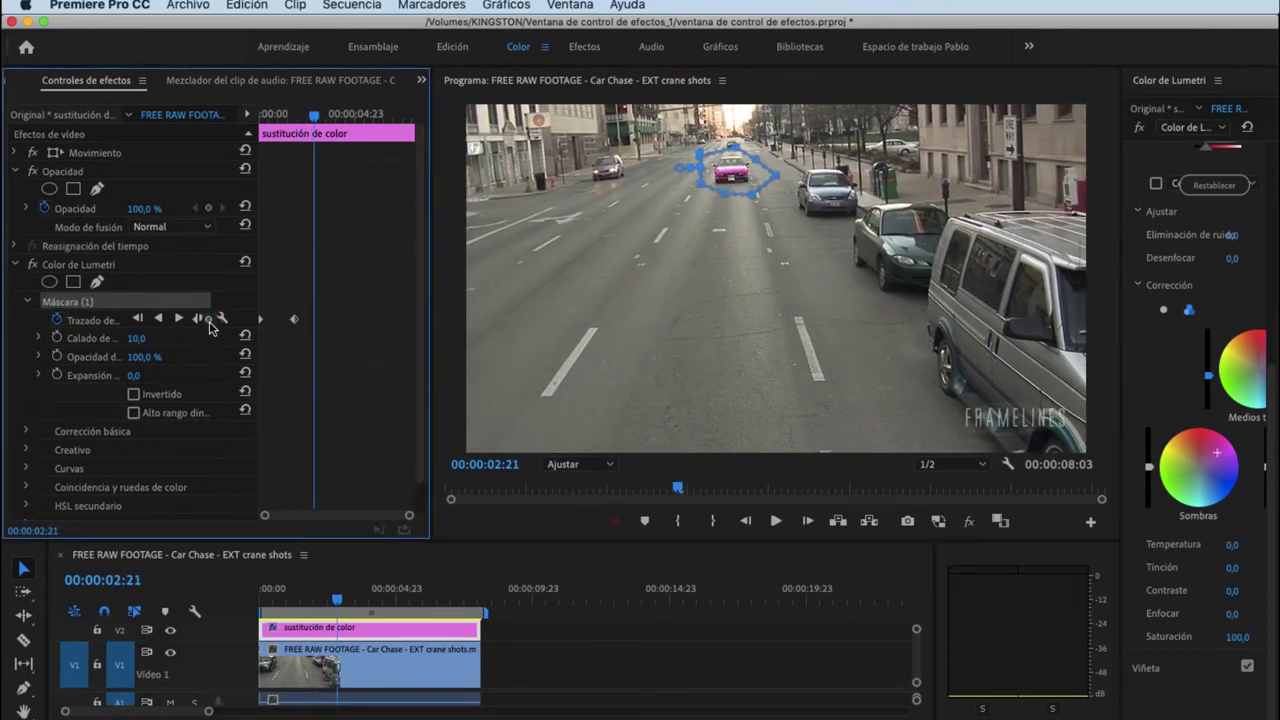
{"action": "left_click", "coordinate": [338, 606]}
{"action": "key", "text": "space"}
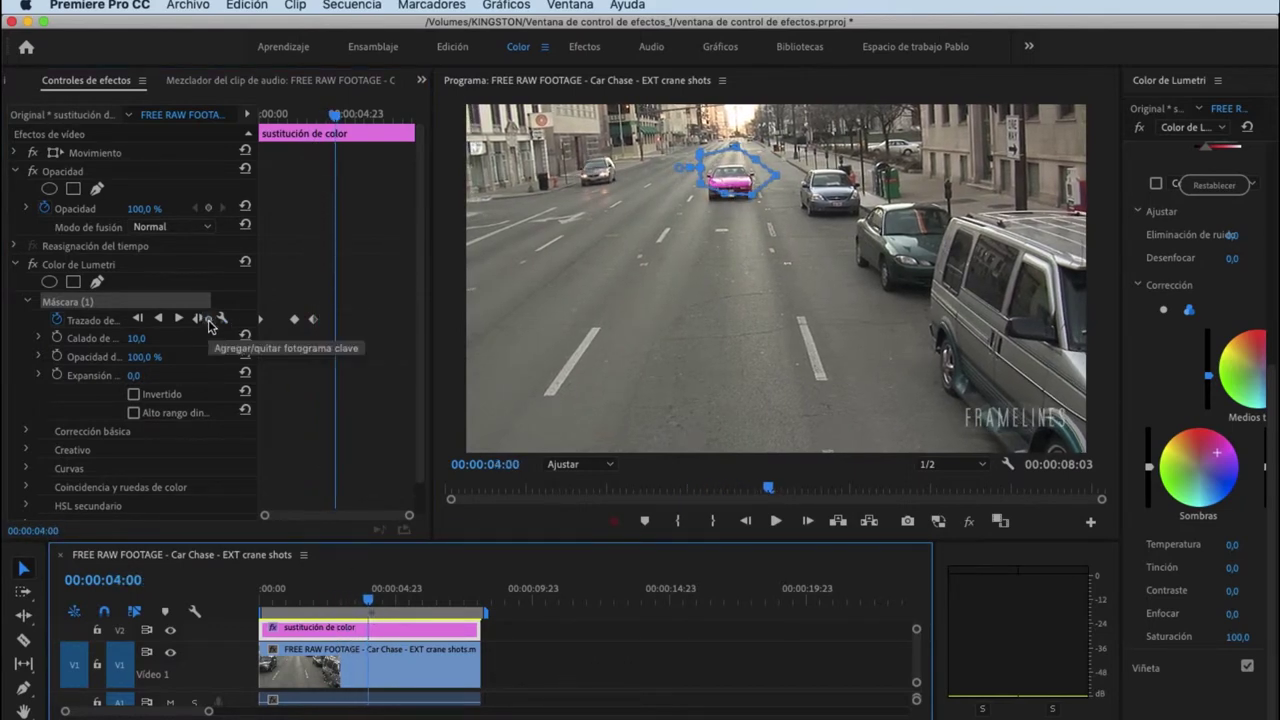
{"action": "left_click", "coordinate": [735, 182]}
{"action": "mouse_move", "coordinate": [690, 205]}
{"action": "left_mouse_down"}
{"action": "mouse_move", "coordinate": [665, 232]}
{"action": "mouse_move", "coordinate": [726, 267]}
{"action": "left_mouse_up"}
- Reshape the mask outward at 00:00:04:00 and 00:00:04:23, keyframing it to enclose the car
{"action": "left_click_drag", "start_coordinate": [754, 218], "coordinate": [790, 264]}
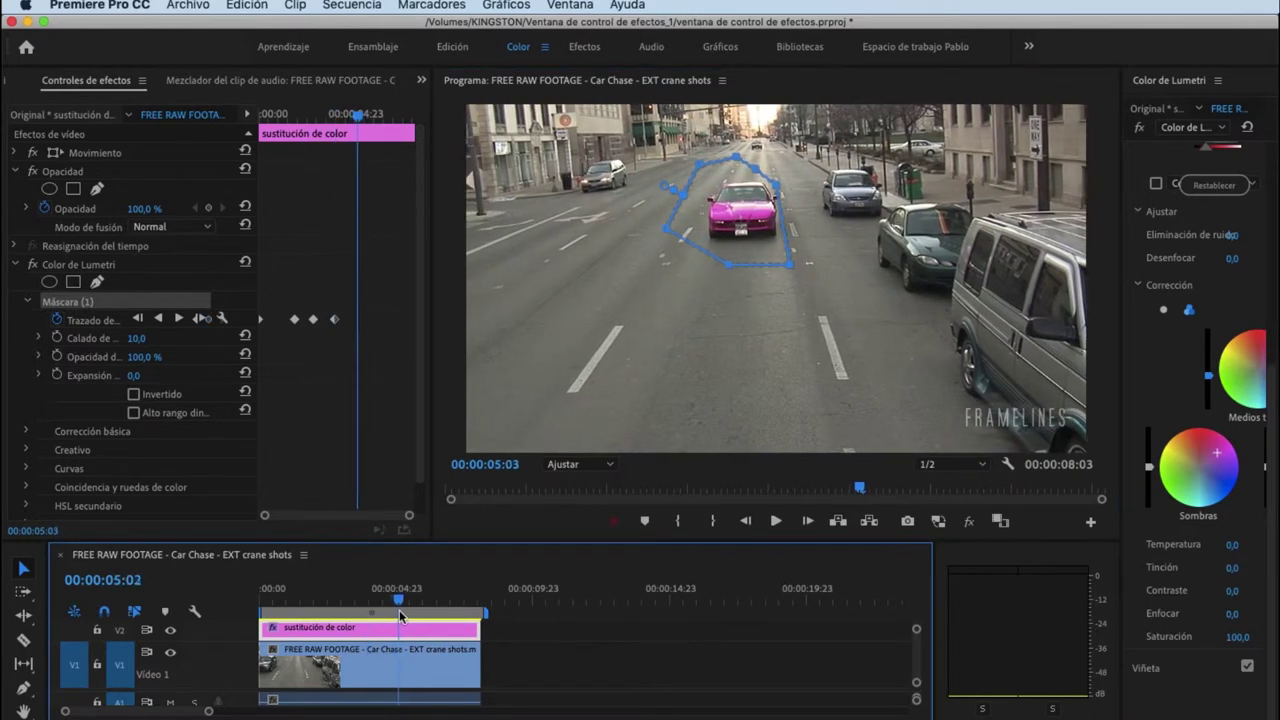
{"action": "left_click_drag", "start_coordinate": [369, 601], "coordinate": [395, 601]}
{"action": "left_click", "coordinate": [203, 318]}
{"action": "left_click", "coordinate": [67, 301]}
{"action": "left_click_drag", "start_coordinate": [775, 178], "coordinate": [790, 180]}
{"action": "left_click_drag", "start_coordinate": [727, 266], "coordinate": [729, 399]}
{"action": "left_click_drag", "start_coordinate": [665, 228], "coordinate": [534, 418]}
{"action": "left_click_drag", "start_coordinate": [791, 267], "coordinate": [843, 298]}
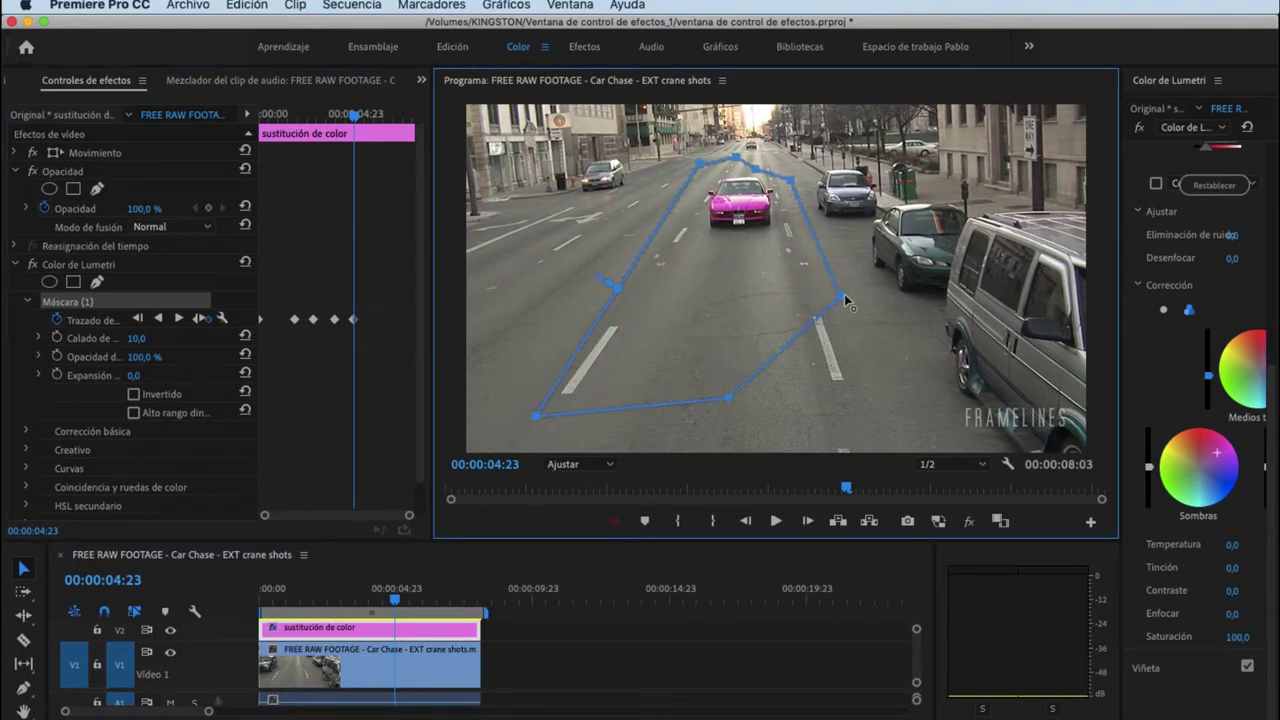
- Extend the mask further with a new upper-right point and check coverage near 00:00:05:05–00:00:05:18
{"action": "left_click", "coordinate": [384, 628]}
{"action": "key", "text": "space"}
{"action": "key", "text": "space"}
{"action": "left_click_drag", "start_coordinate": [795, 199], "coordinate": [806, 173]}
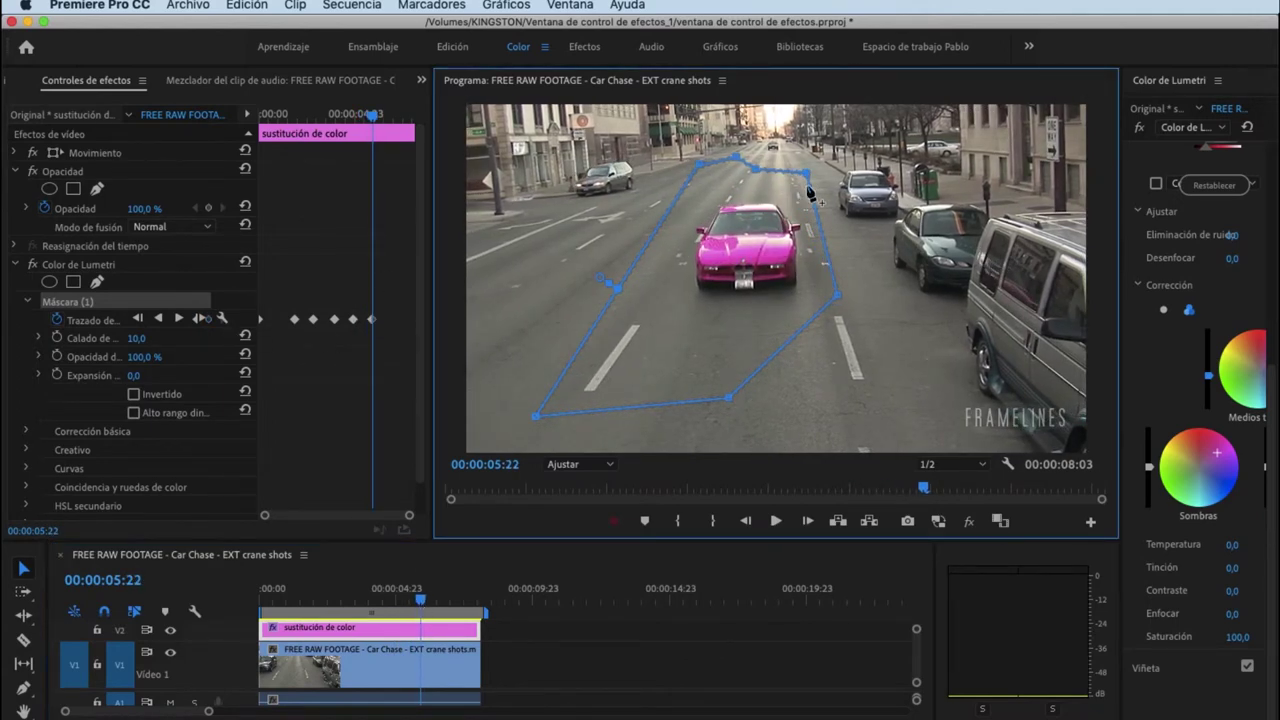
{"action": "left_click_drag", "start_coordinate": [728, 399], "coordinate": [900, 450]}
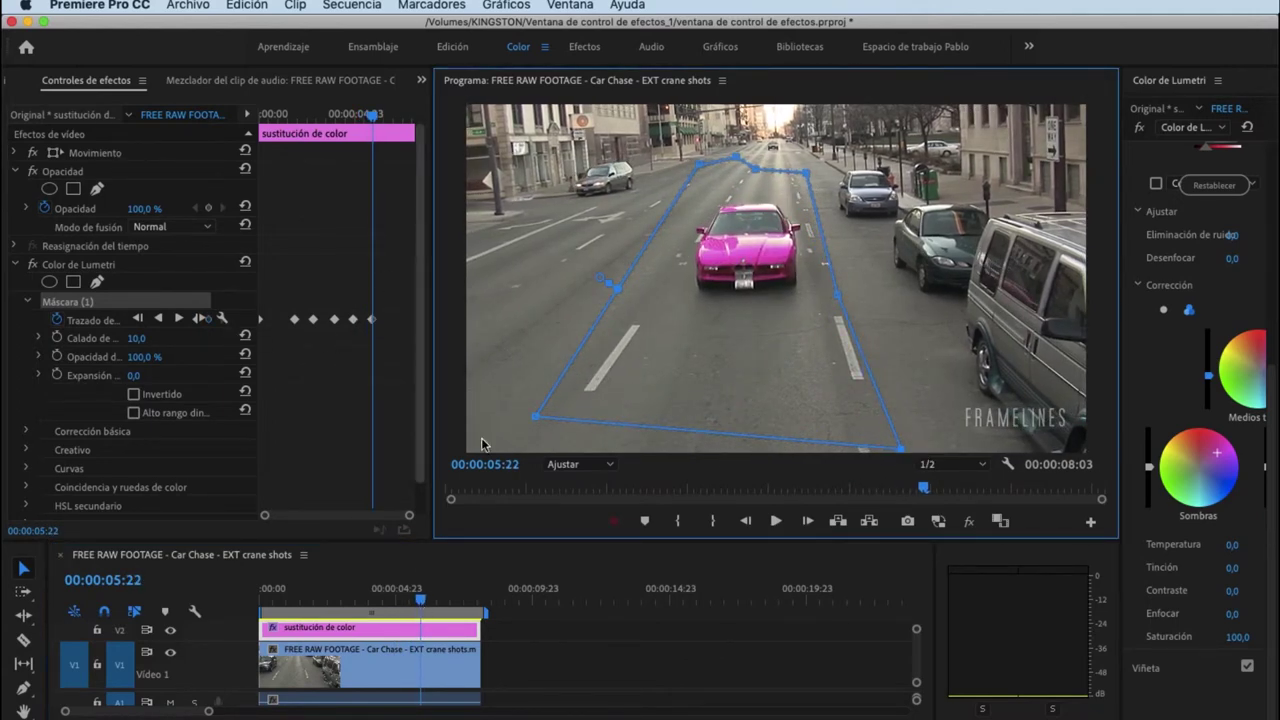
{"action": "left_click", "coordinate": [456, 600]}
{"action": "left_click", "coordinate": [95, 320]}
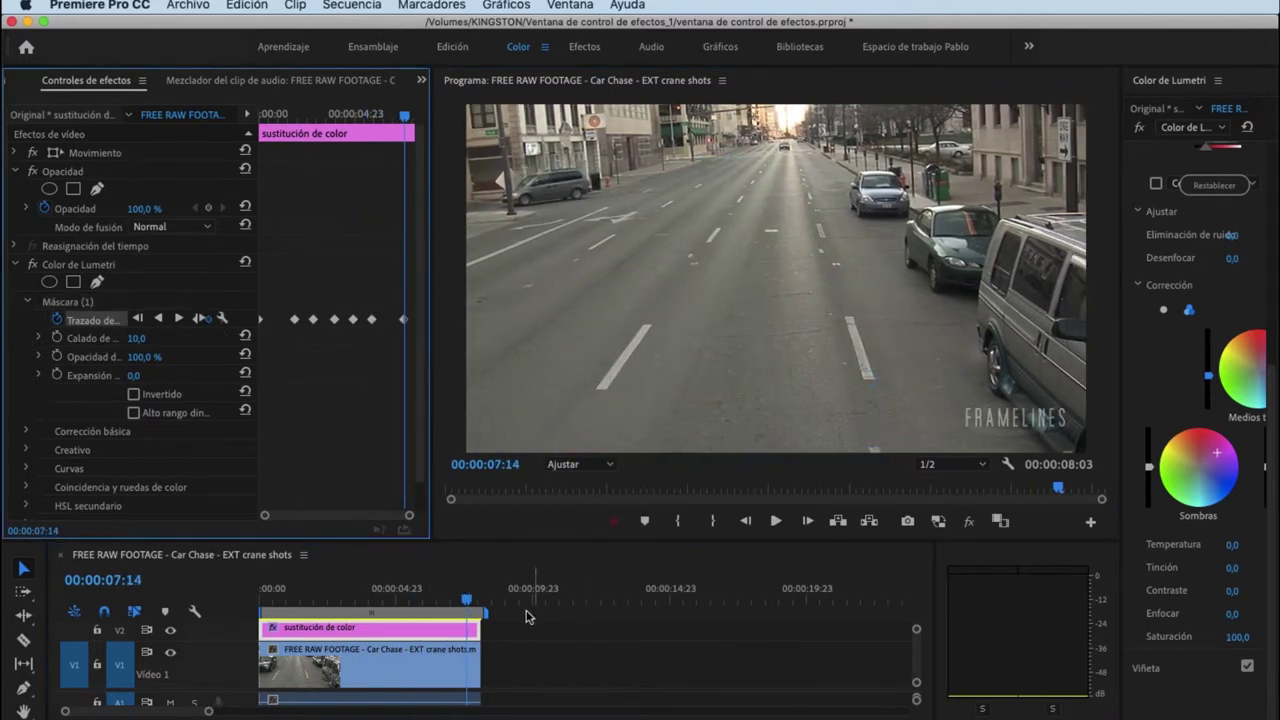
{"action": "left_click", "coordinate": [395, 605]}
{"action": "left_click_drag", "start_coordinate": [395, 607], "coordinate": [415, 607]}
{"action": "left_click_drag", "start_coordinate": [1120, 378], "coordinate": [989, 390]}
- Toggle Color/negro to inspect the matte, then scrub to review the magenta car through the shot
{"action": "left_click", "coordinate": [1023, 183]}
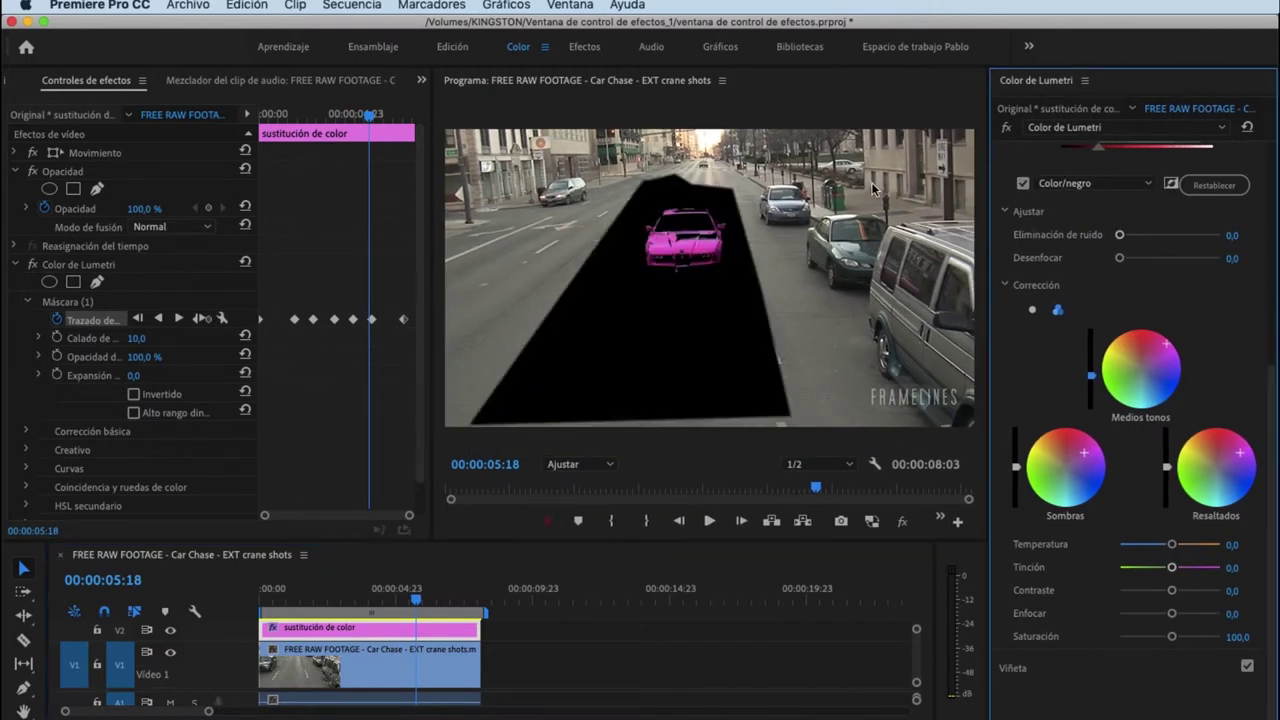
{"action": "left_click", "coordinate": [1023, 183]}
{"action": "mouse_move", "coordinate": [416, 598]}
{"action": "left_mouse_down"}
{"action": "mouse_move", "coordinate": [310, 604]}
{"action": "mouse_move", "coordinate": [449, 614]}
{"action": "mouse_move", "coordinate": [440, 604]}
{"action": "left_mouse_up"}
{"action": "left_click", "coordinate": [67, 301]}
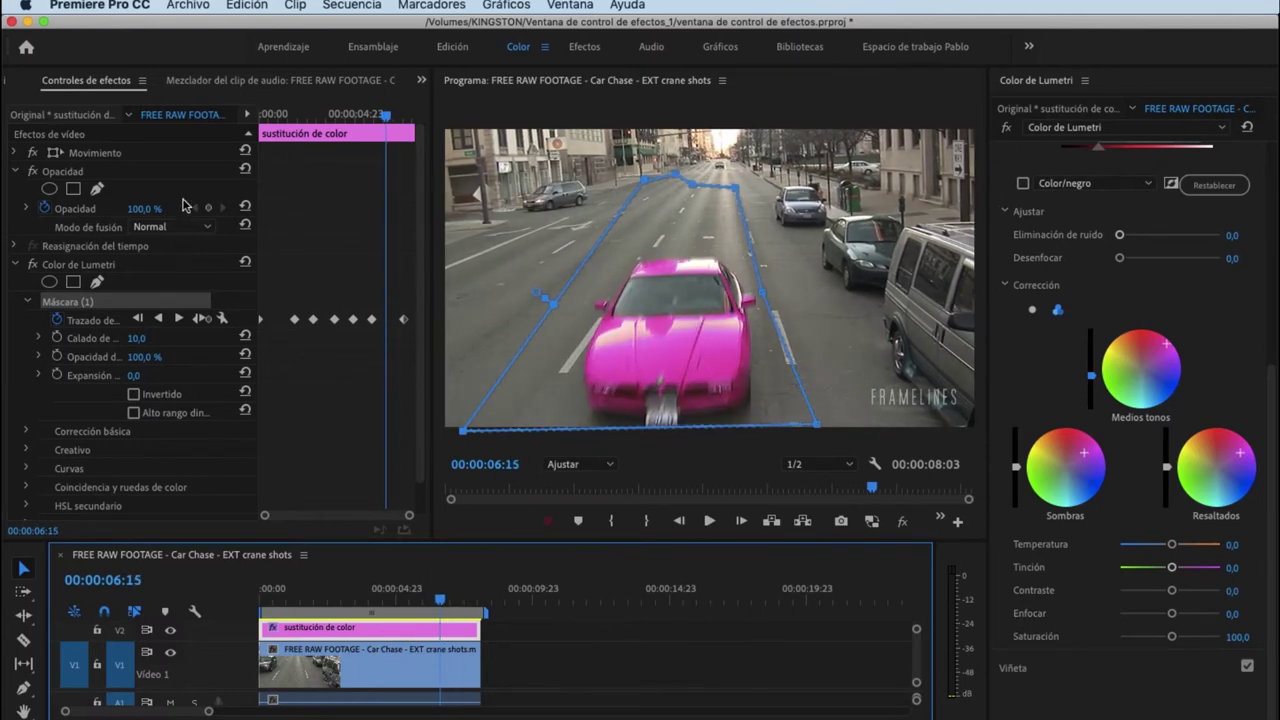
{"action": "left_click_drag", "start_coordinate": [383, 604], "coordinate": [449, 614]}
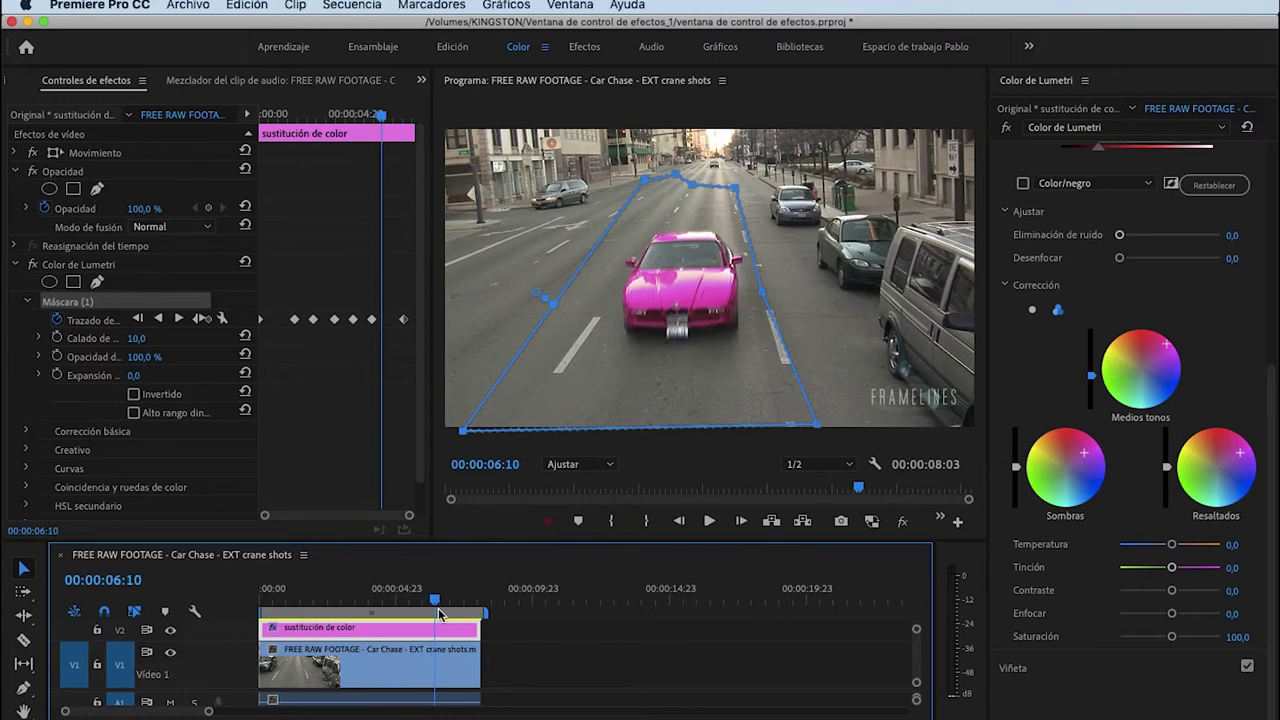
{"action": "mouse_move", "coordinate": [449, 614]}
{"action": "left_mouse_down"}
{"action": "mouse_move", "coordinate": [438, 612]}
{"action": "mouse_move", "coordinate": [466, 614]}
{"action": "mouse_move", "coordinate": [440, 604]}
{"action": "left_mouse_up"}
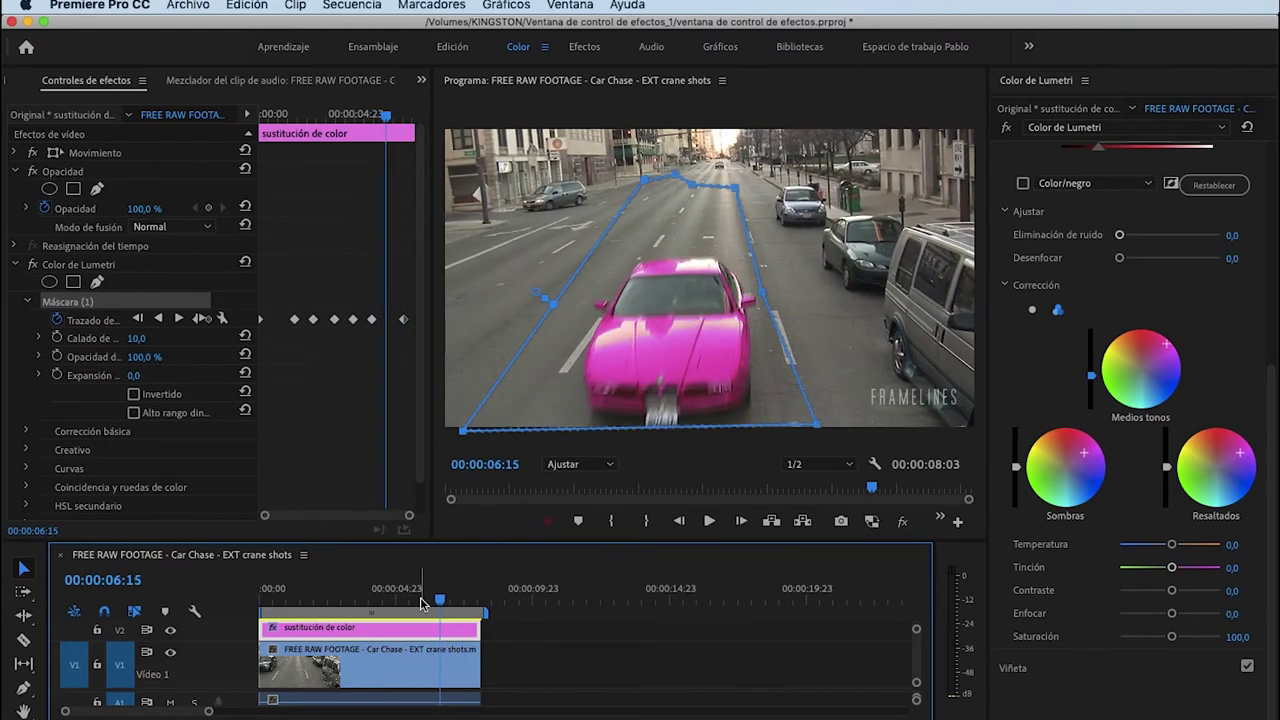